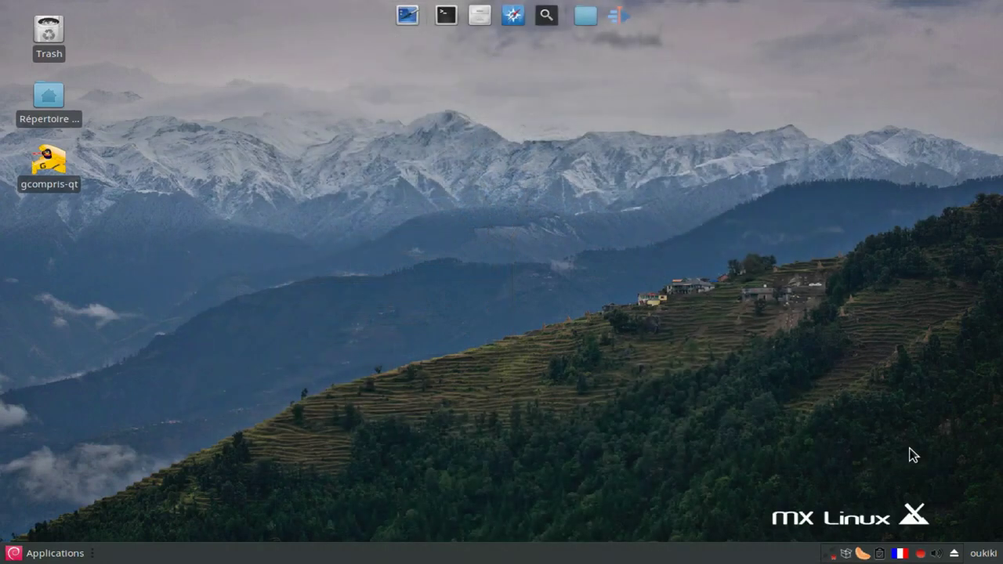
Step: Launch the Kdenlive video editor from the dock
{"action": "left_click", "coordinate": [612, 19]}
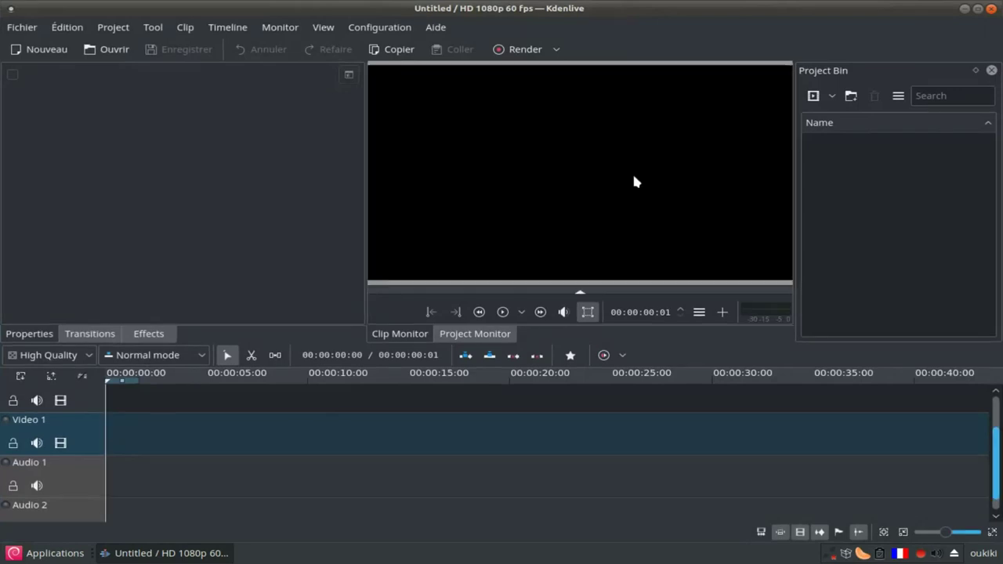
Step: Import the toyormaghirb bird .webm video and place it at the start of Video 1
{"action": "left_click", "coordinate": [814, 98]}
{"action": "left_click", "coordinate": [437, 130]}
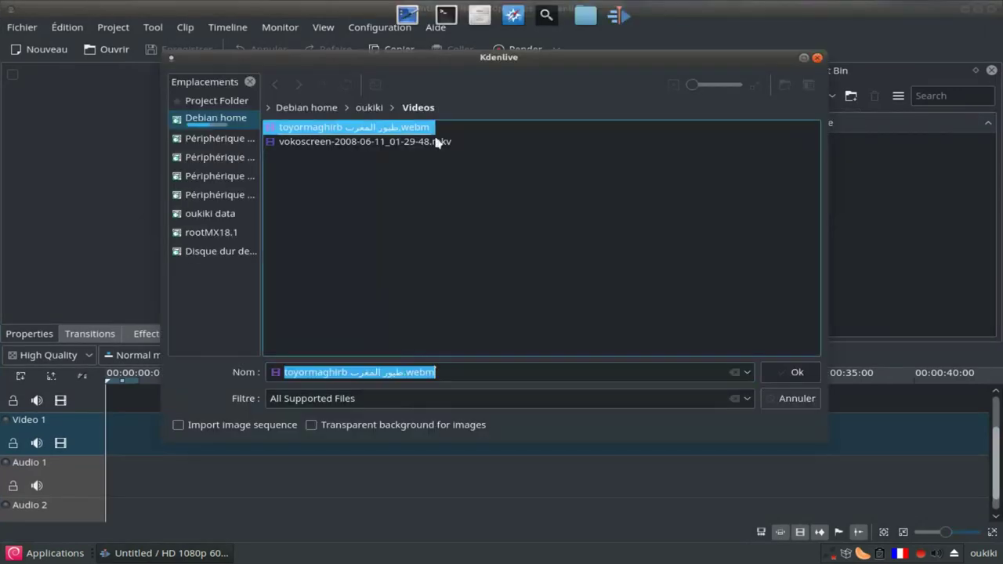
{"action": "left_click", "coordinate": [801, 368]}
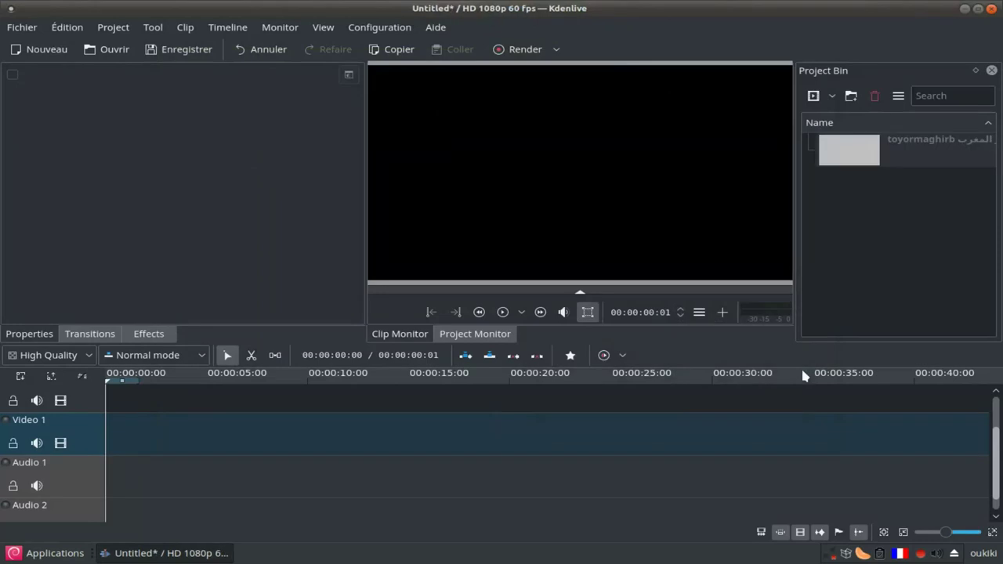
{"action": "left_click", "coordinate": [875, 150]}
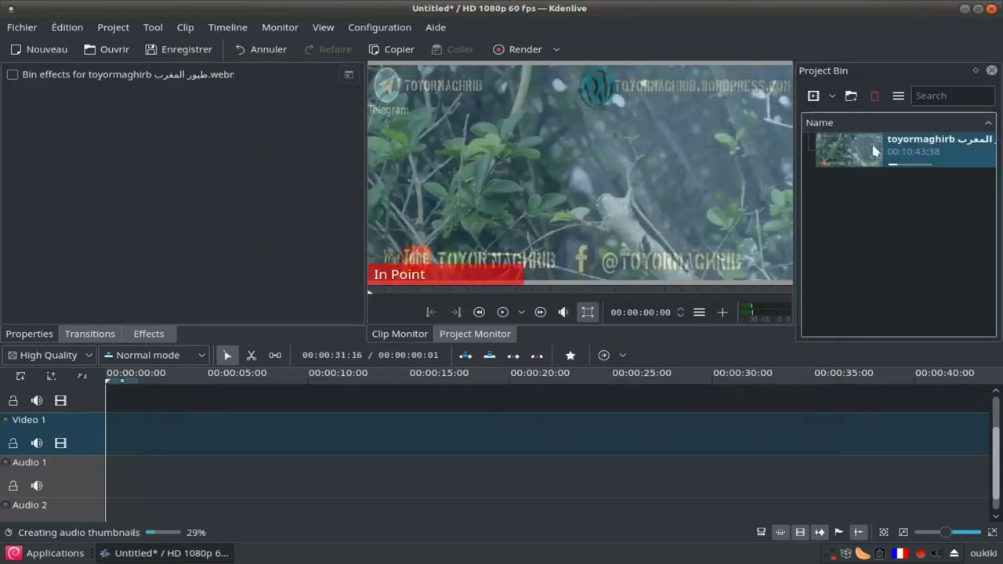
{"action": "left_click_drag", "start_coordinate": [875, 150], "coordinate": [110, 435]}
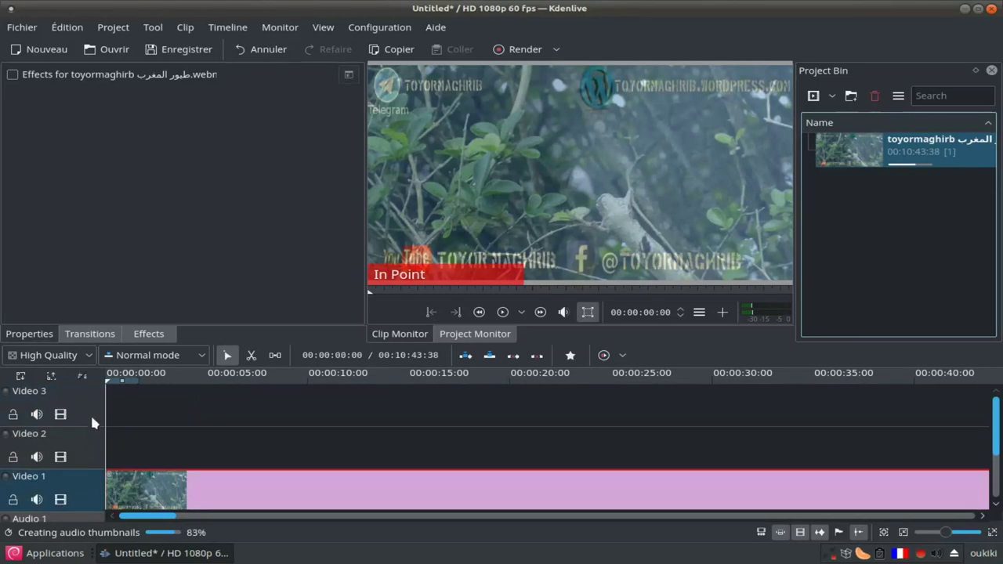
{"action": "scroll", "coordinate": [77, 483], "scroll_direction": "down", "scroll_amount": 1}
{"action": "scroll", "coordinate": [184, 464], "scroll_direction": "down", "scroll_amount": 5}
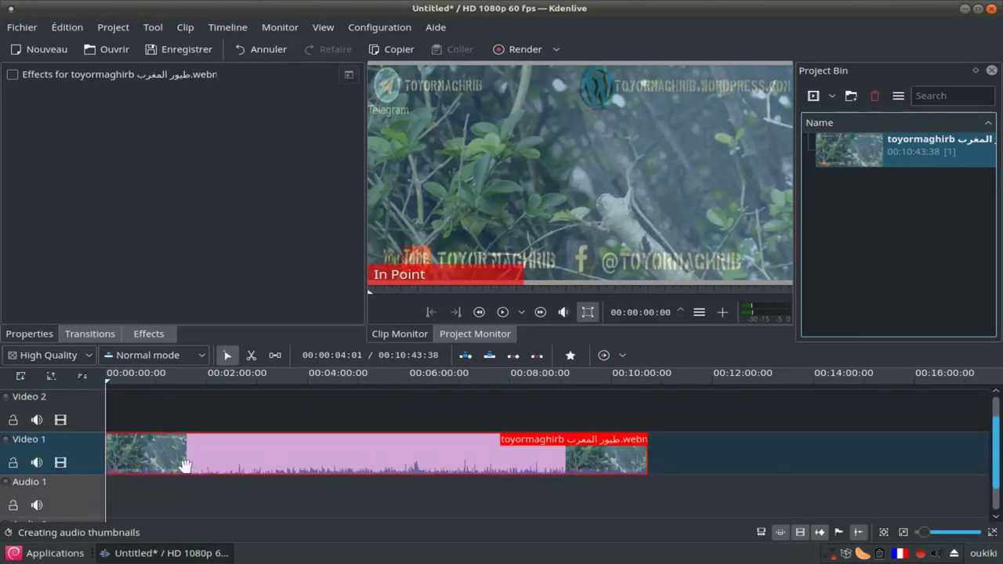
{"action": "left_click", "coordinate": [151, 421]}
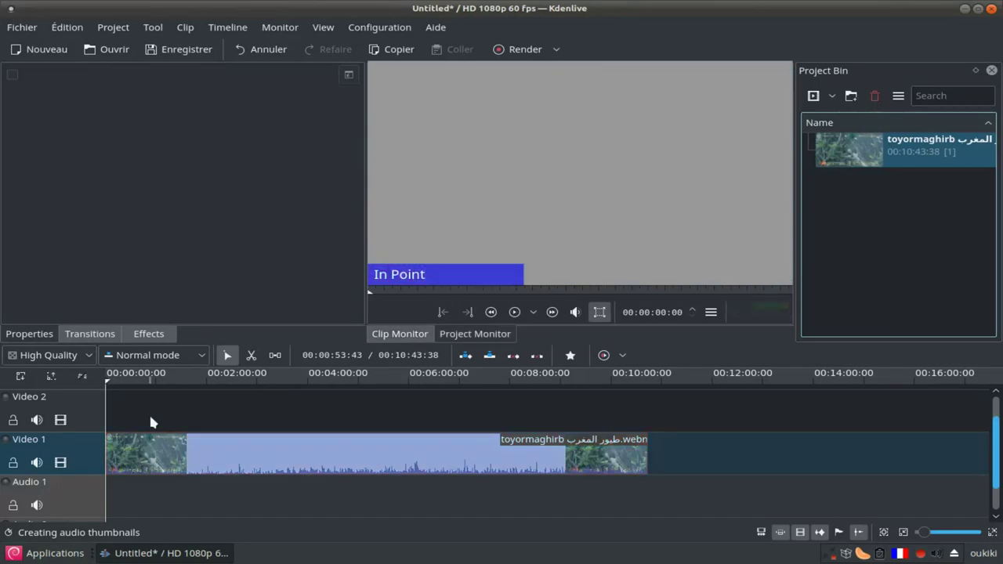
{"action": "left_click", "coordinate": [150, 421]}
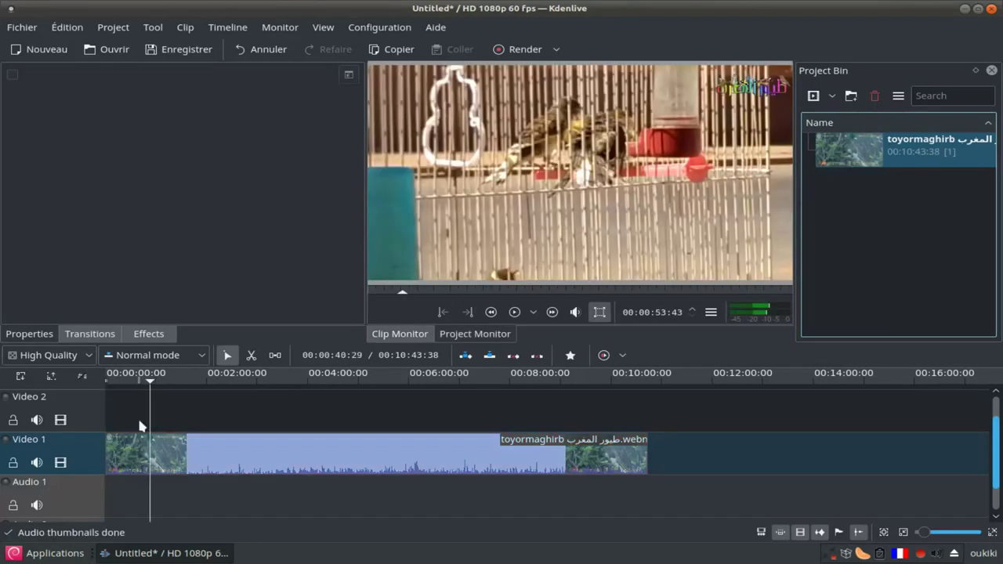
{"action": "left_click", "coordinate": [134, 413]}
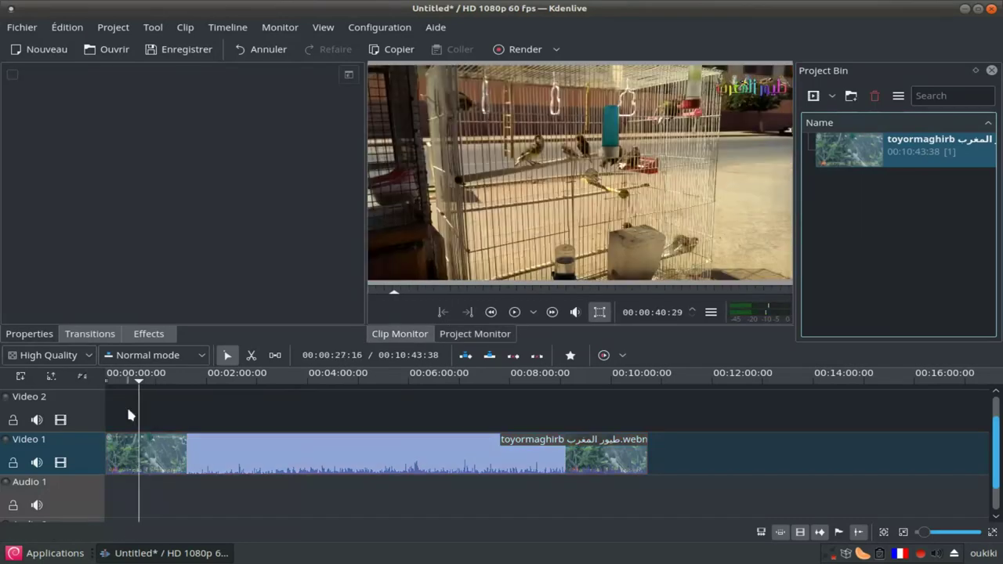
{"action": "left_click", "coordinate": [128, 410]}
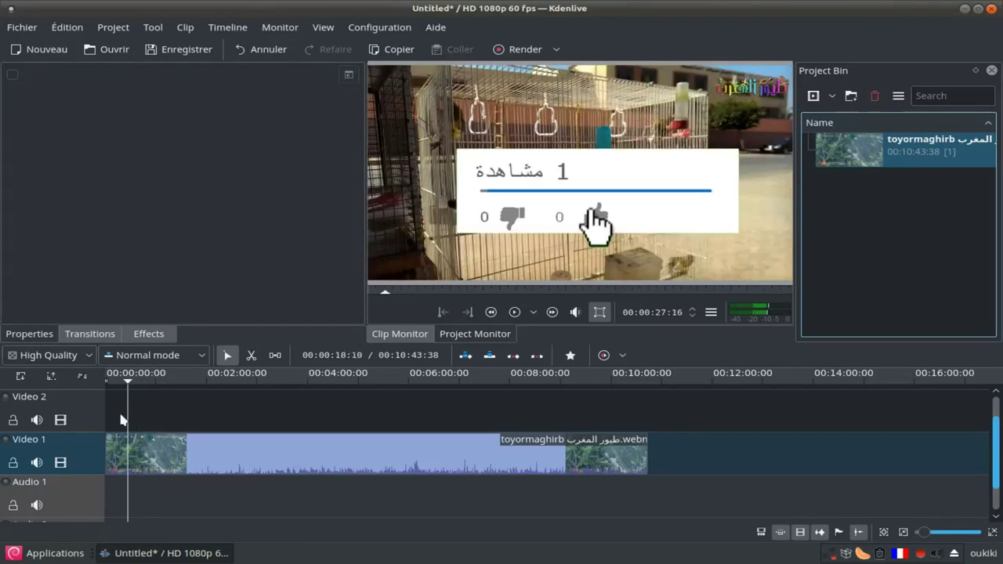
{"action": "left_click", "coordinate": [121, 414]}
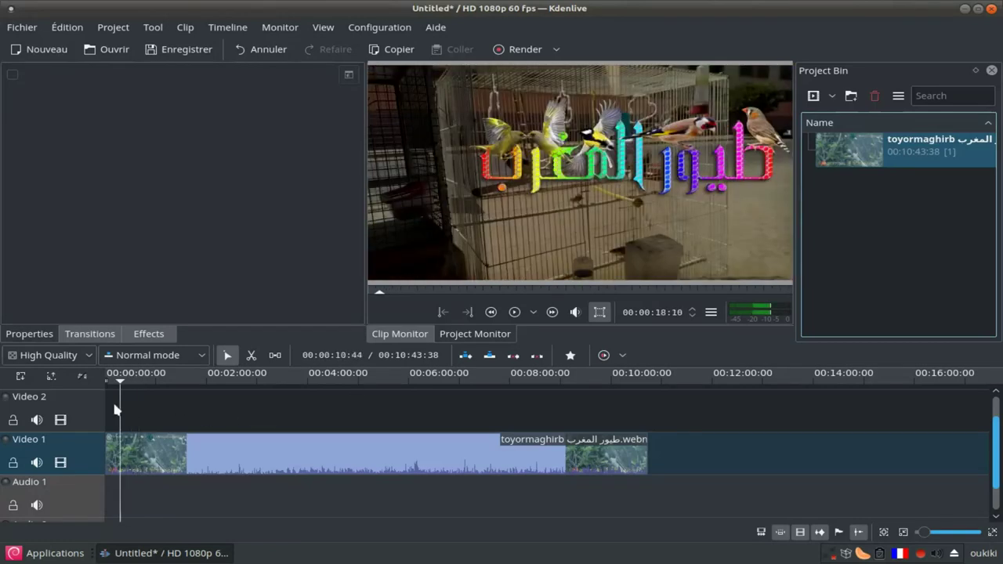
{"action": "left_click", "coordinate": [114, 408]}
{"action": "left_click", "coordinate": [515, 311]}
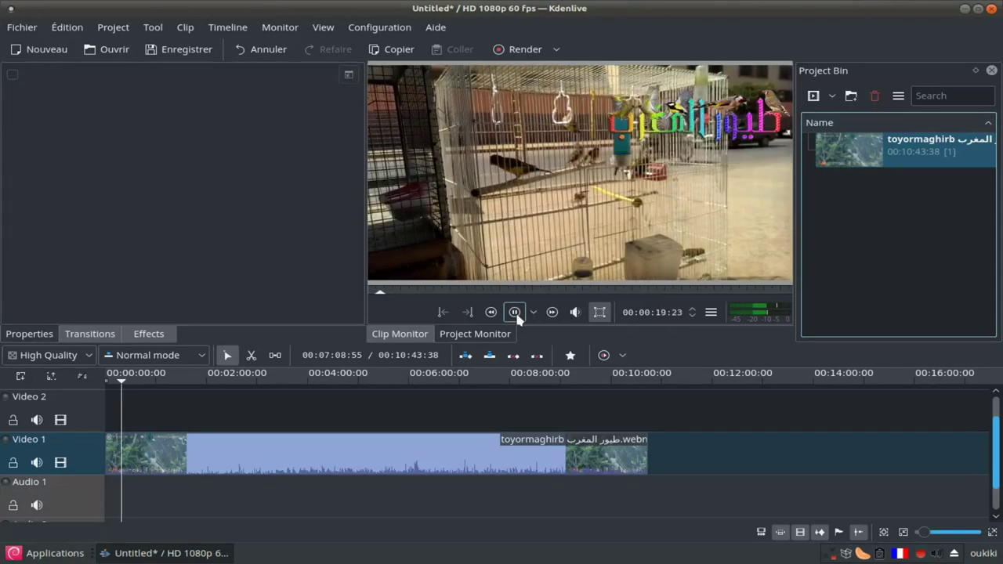
{"action": "left_click", "coordinate": [516, 314]}
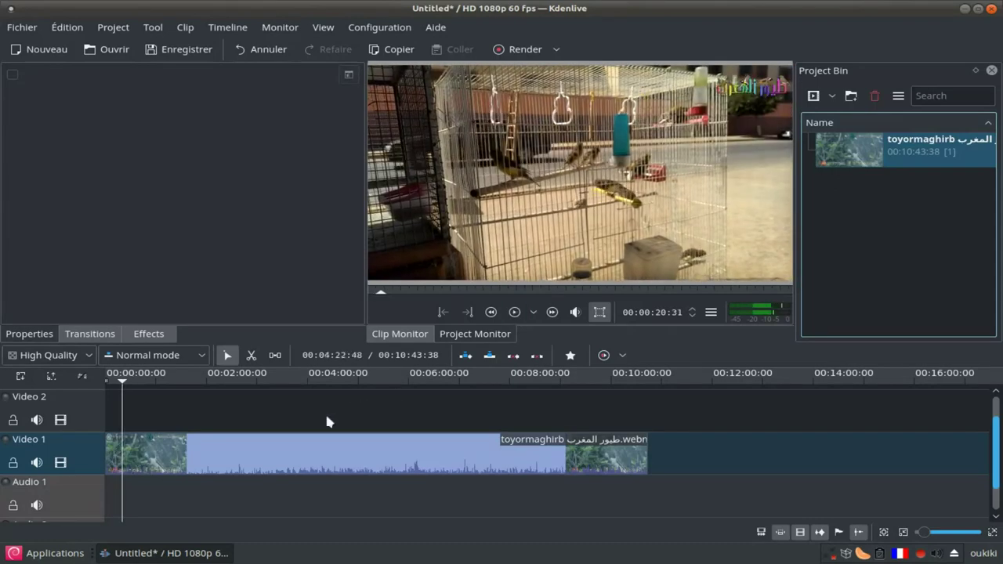
{"action": "left_click", "coordinate": [832, 97]}
Step: Create a new title clip and draw a full-width rectangle bar across the bottom
{"action": "left_click", "coordinate": [842, 162]}
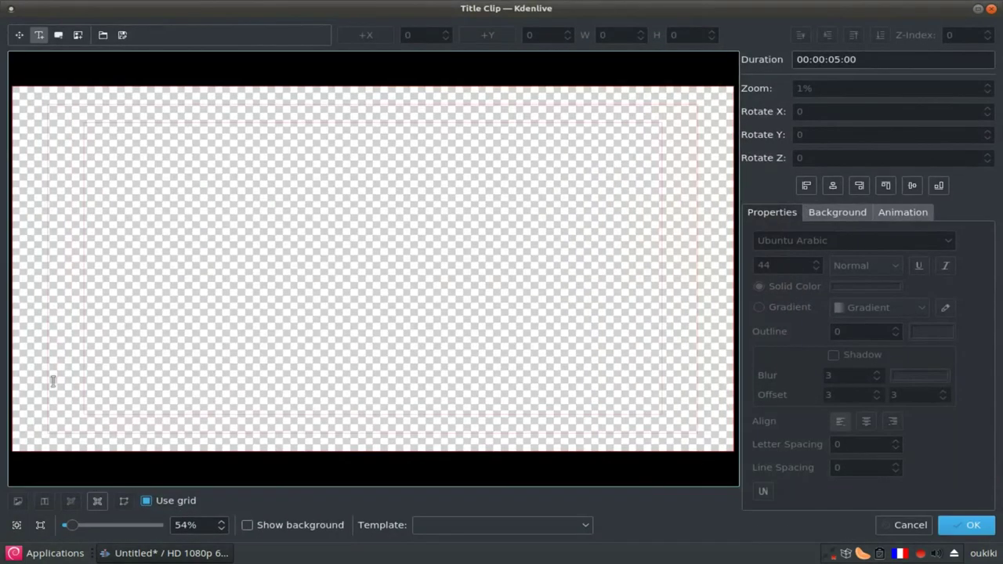
{"action": "key", "text": "alt+r"}
{"action": "left_click_drag", "start_coordinate": [8, 427], "coordinate": [738, 453]}
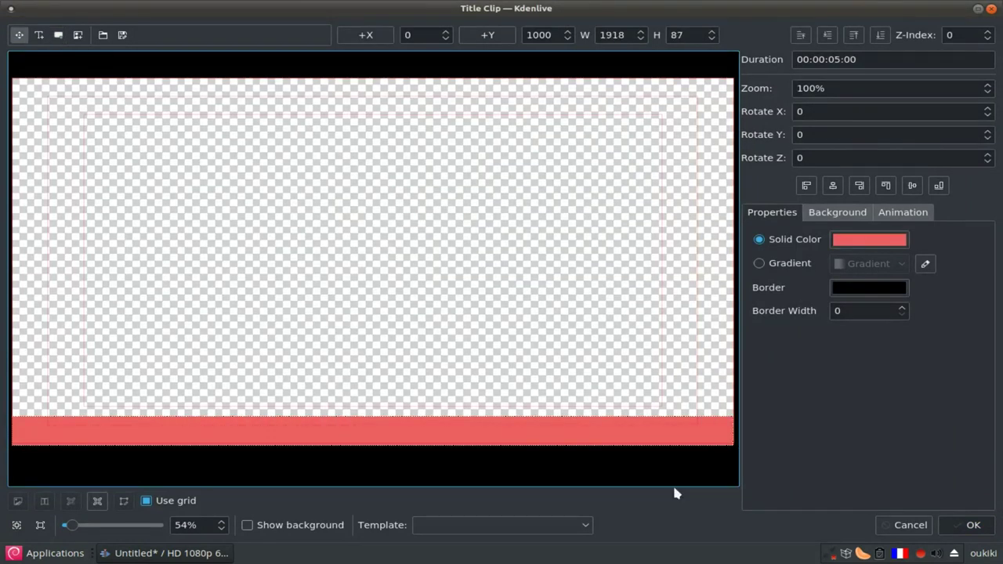
Step: Fill the bar with a reddish-brown-to-black gradient and begin editing the title duration
{"action": "left_click", "coordinate": [793, 265]}
{"action": "left_click", "coordinate": [925, 263]}
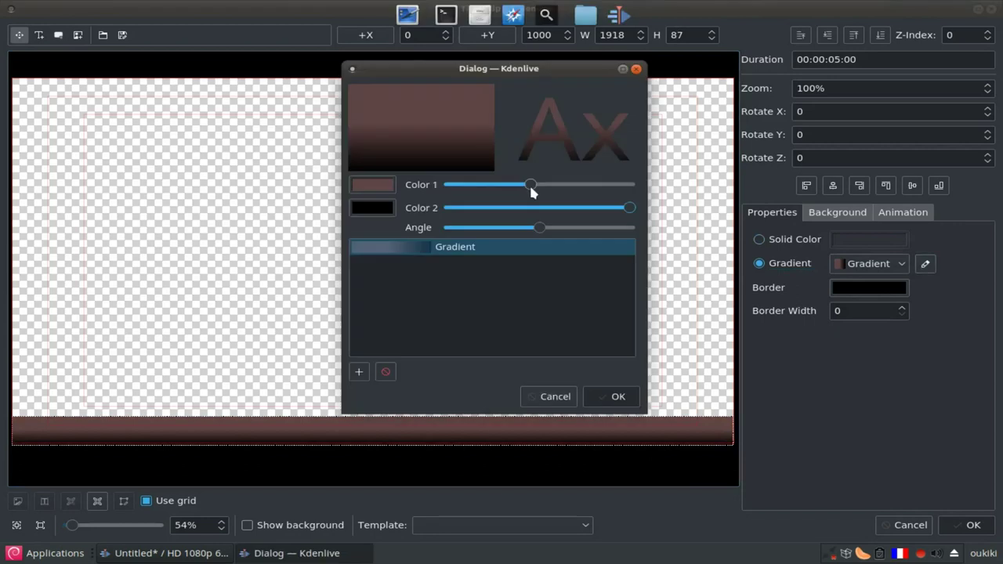
{"action": "mouse_move", "coordinate": [531, 188]}
{"action": "left_mouse_down"}
{"action": "mouse_move", "coordinate": [540, 196]}
{"action": "mouse_move", "coordinate": [516, 196]}
{"action": "left_mouse_up"}
{"action": "left_click", "coordinate": [604, 399]}
{"action": "left_click", "coordinate": [924, 263]}
{"action": "left_click", "coordinate": [597, 398]}
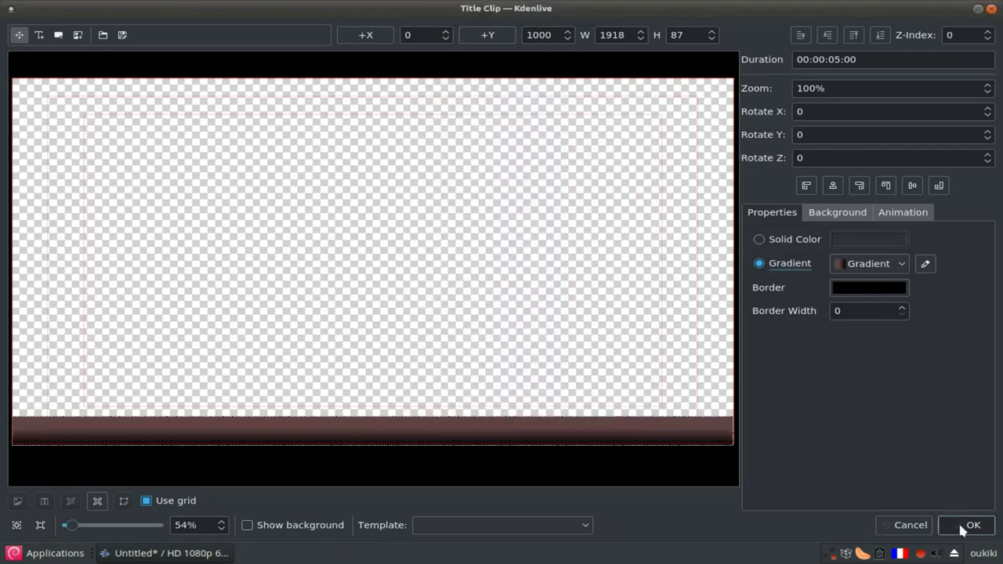
{"action": "left_click", "coordinate": [832, 59]}
Step: Set the gradient-bar title to 25 seconds, save it, and place it on Video 2
{"action": "type", "text": "2"}
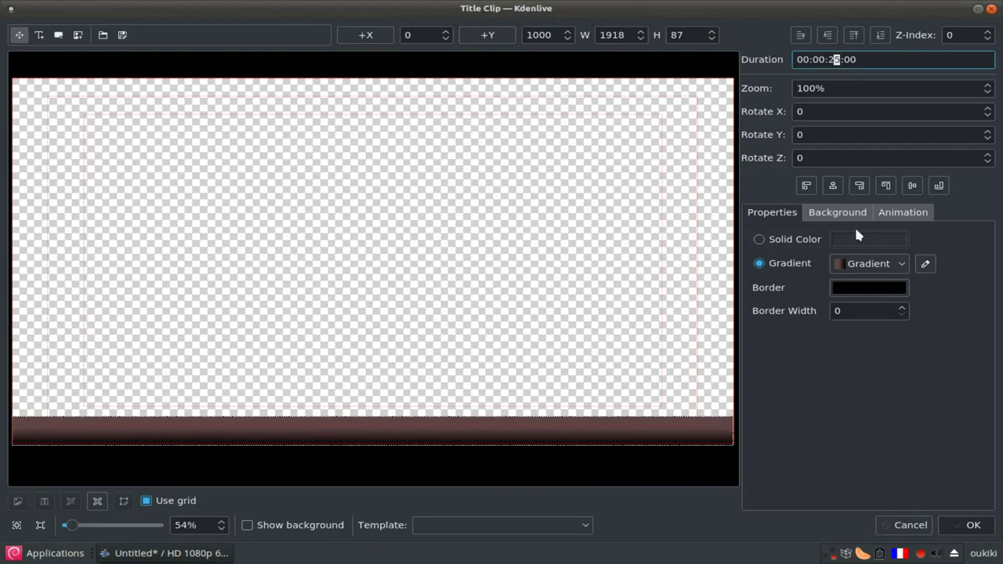
{"action": "left_click", "coordinate": [973, 527]}
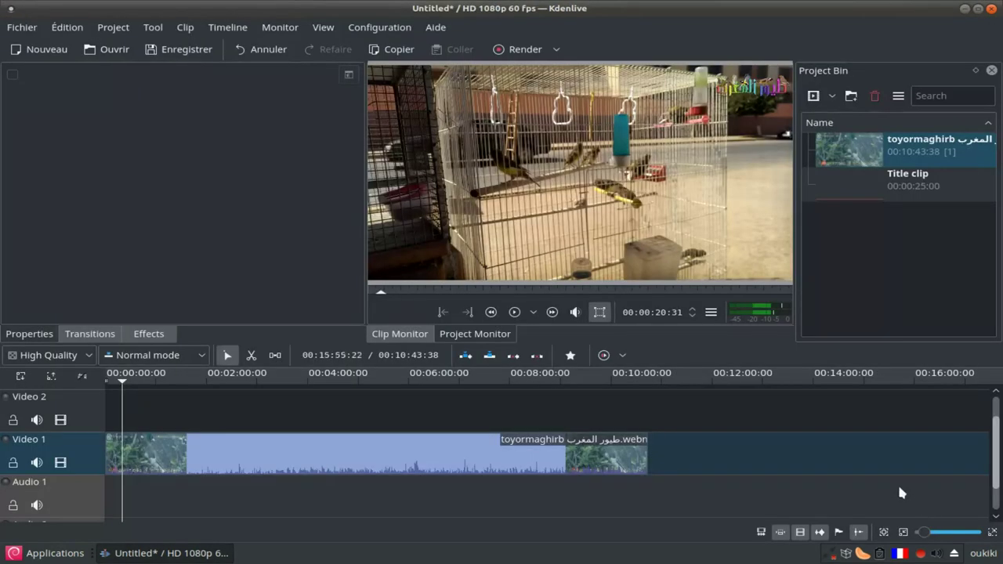
{"action": "left_click_drag", "start_coordinate": [893, 184], "coordinate": [117, 428]}
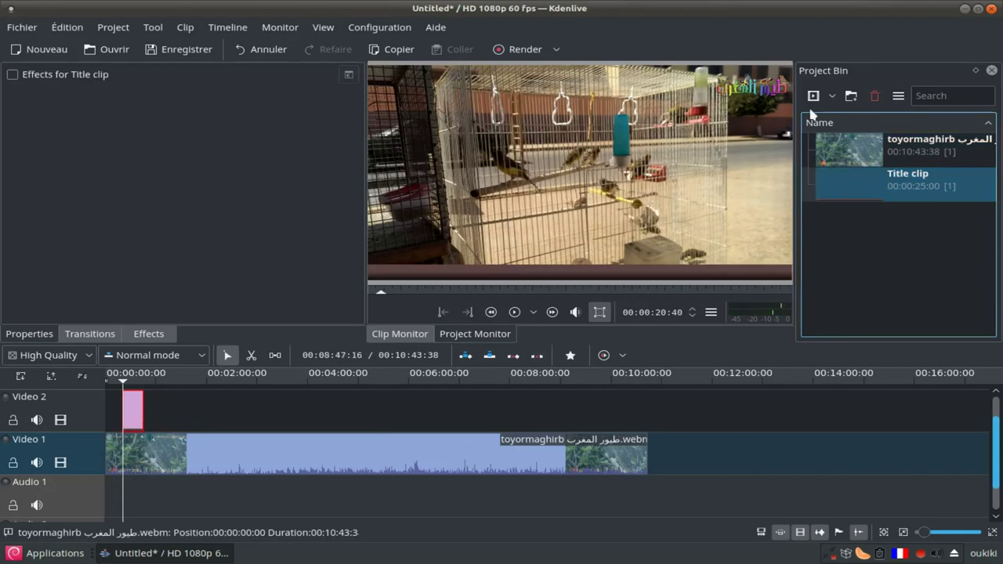
Step: Create a new title with red squares at the bottom-left and bottom-right corners
{"action": "left_click", "coordinate": [832, 96]}
{"action": "left_click", "coordinate": [850, 162]}
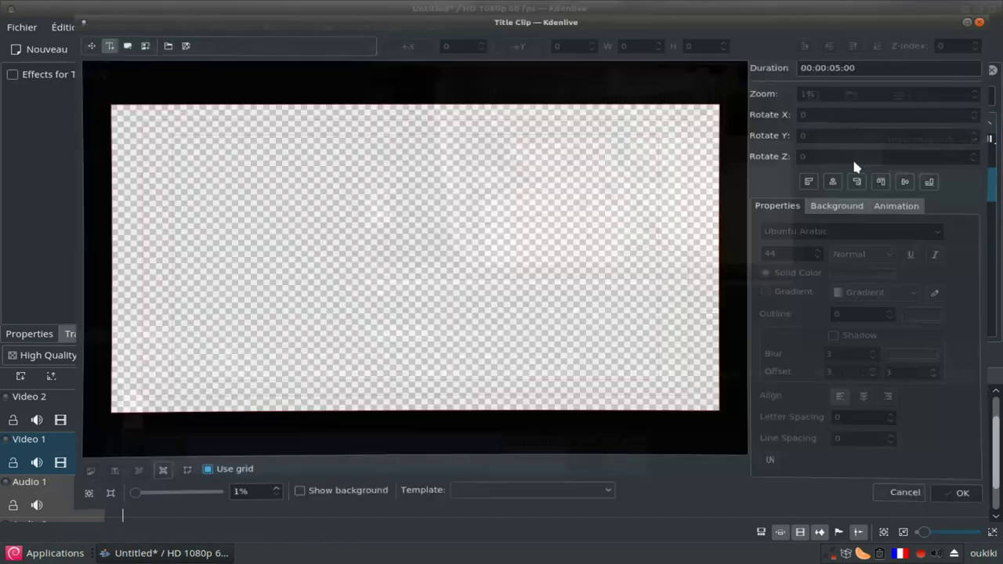
{"action": "left_click", "coordinate": [248, 525]}
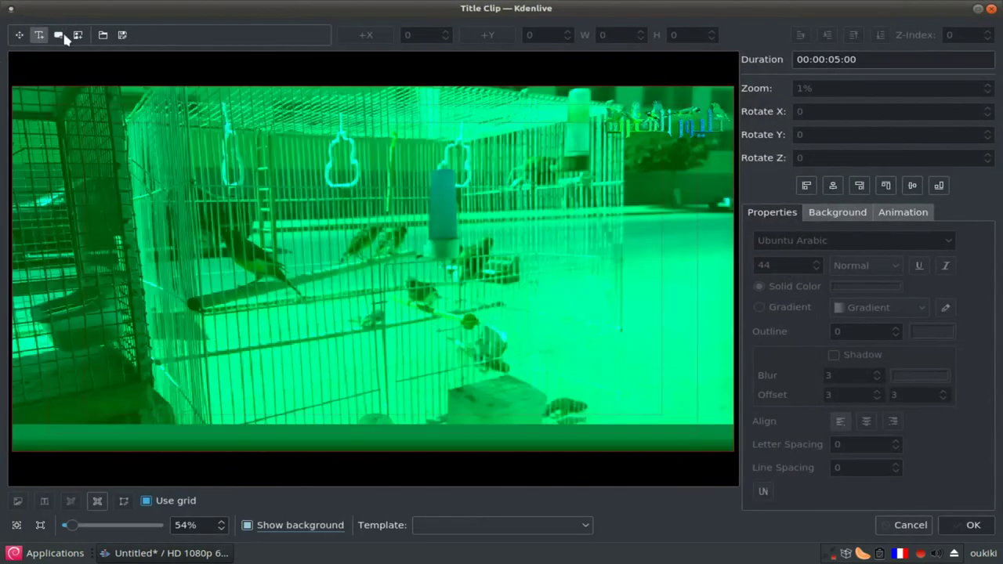
{"action": "left_click", "coordinate": [58, 34]}
{"action": "left_click_drag", "start_coordinate": [11, 424], "coordinate": [51, 458]}
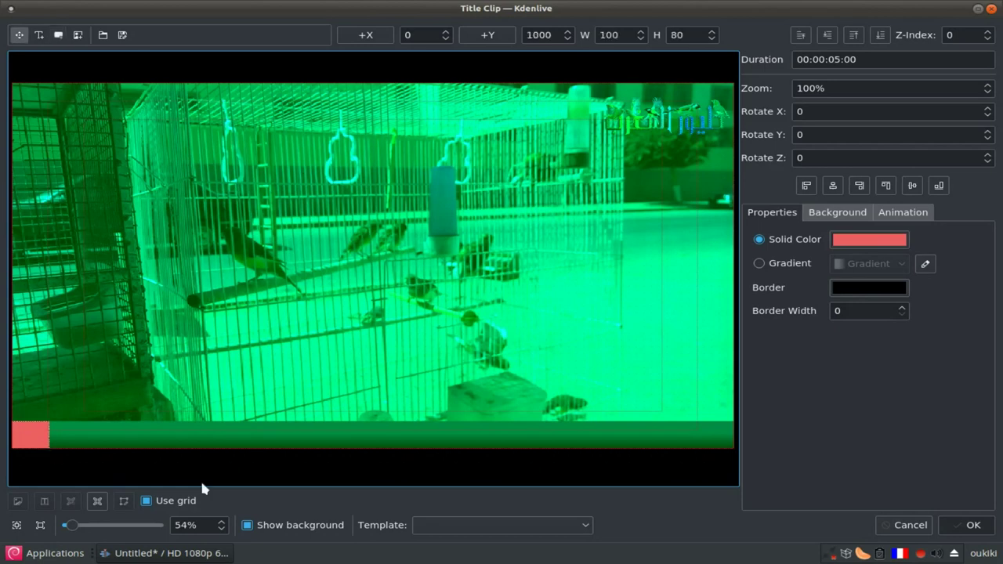
{"action": "left_click", "coordinate": [58, 34]}
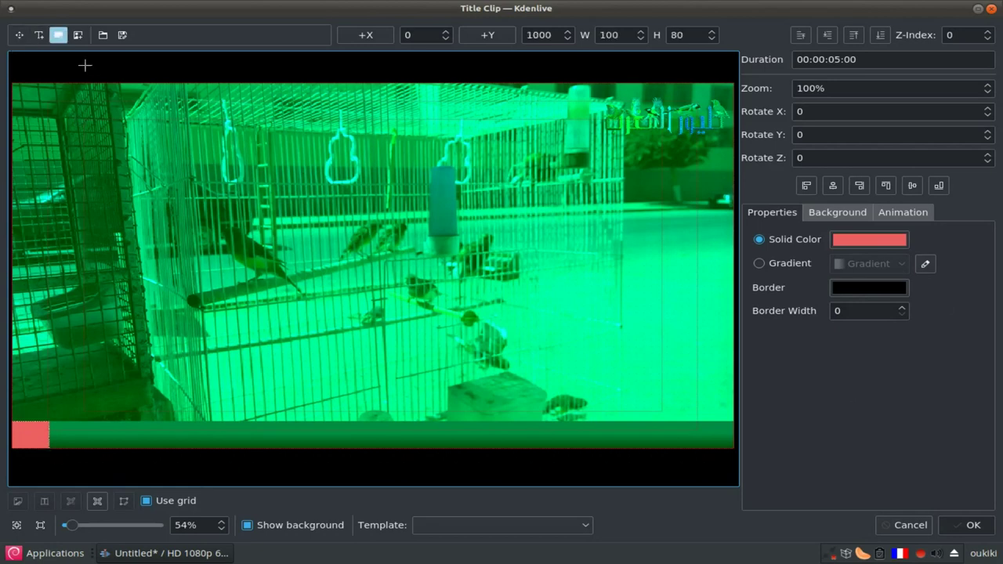
{"action": "left_click_drag", "start_coordinate": [732, 423], "coordinate": [699, 453]}
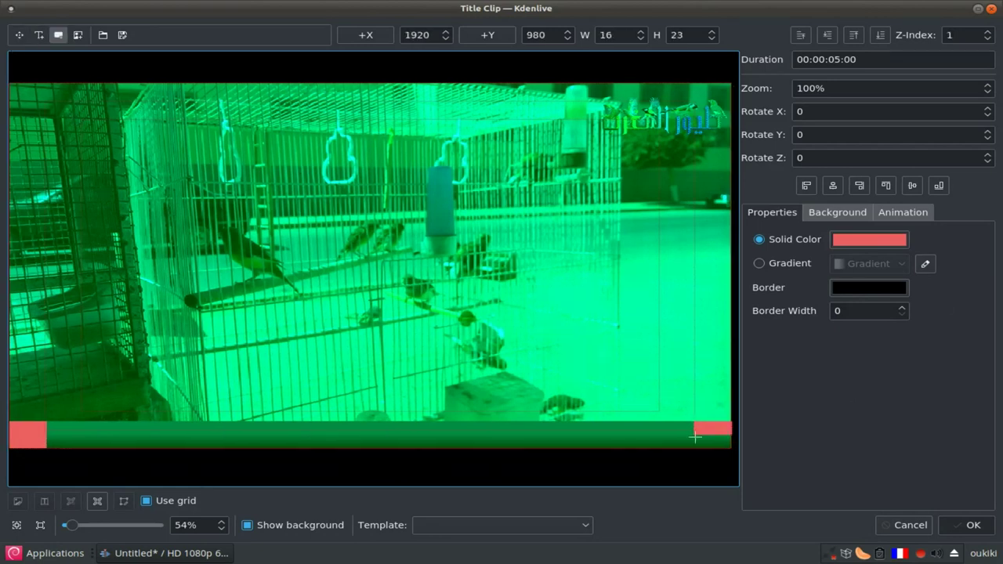
{"action": "left_click", "coordinate": [971, 525]}
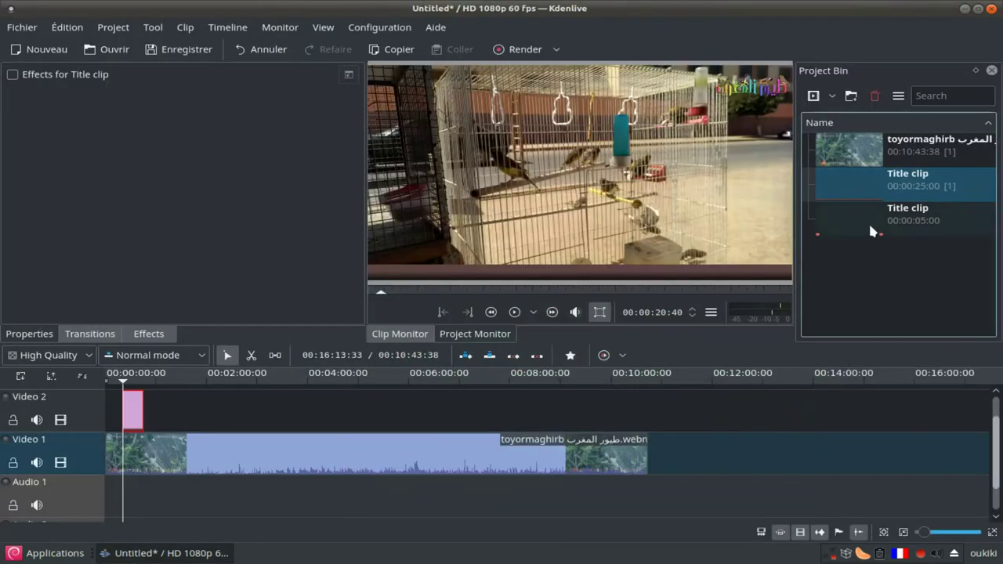
Step: Insert a new Video 4 track into the timeline
{"action": "left_click_drag", "start_coordinate": [868, 221], "coordinate": [162, 409]}
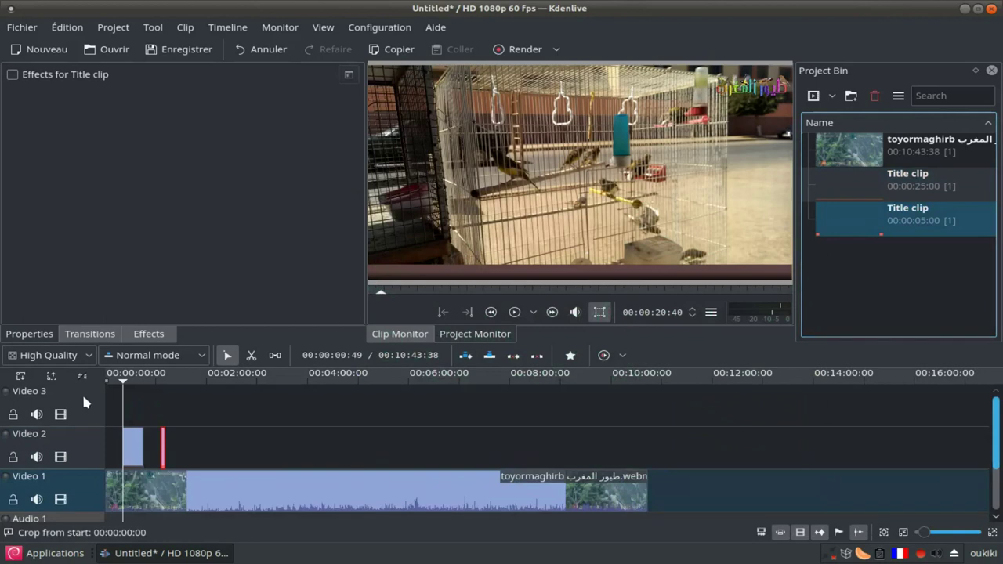
{"action": "right_click", "coordinate": [84, 402]}
{"action": "left_click", "coordinate": [118, 403]}
{"action": "left_click", "coordinate": [608, 301]}
{"action": "left_click_drag", "start_coordinate": [163, 489], "coordinate": [128, 420]}
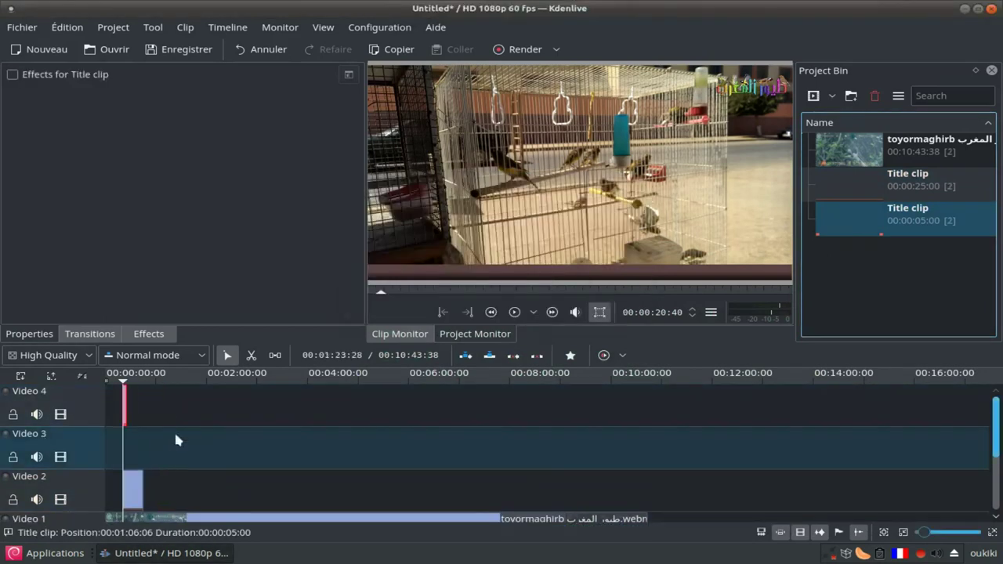
{"action": "key", "text": "Delete"}
{"action": "left_click_drag", "start_coordinate": [906, 219], "coordinate": [899, 268]}
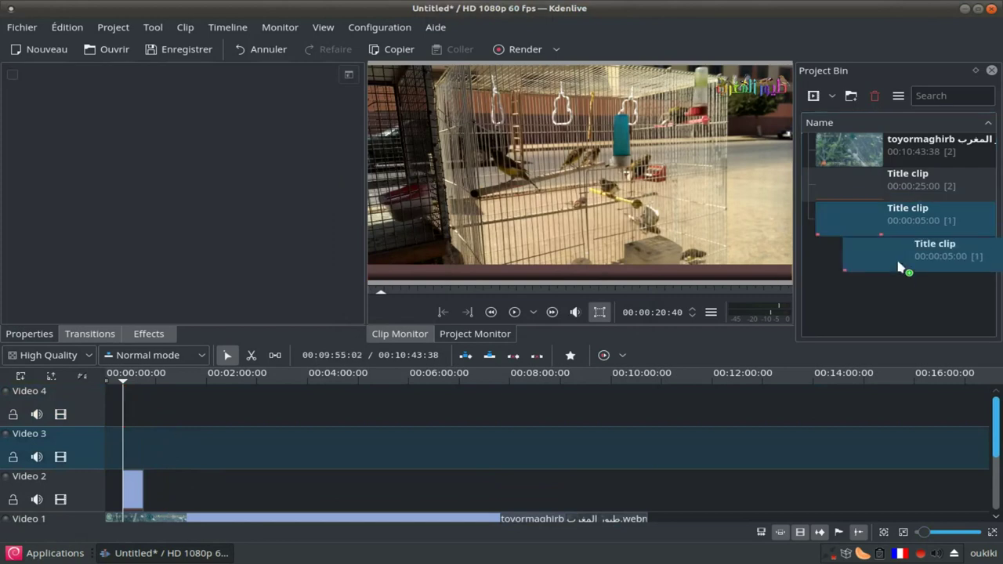
Step: Give the corner-squares title a 25-second duration, place it at Video 4's start, and start a new title
{"action": "right_click", "coordinate": [878, 227]}
{"action": "left_click", "coordinate": [909, 332]}
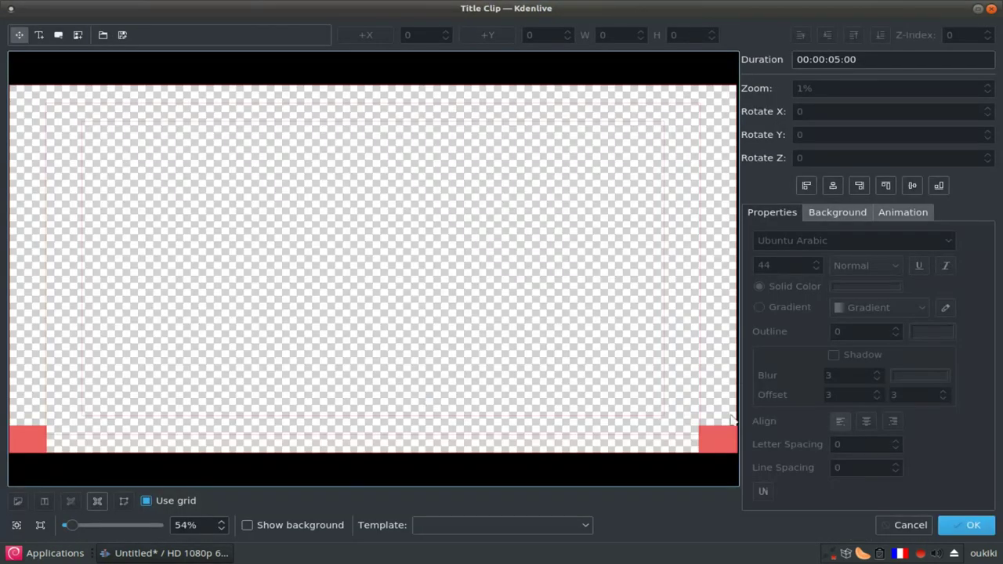
{"action": "left_click", "coordinate": [828, 60]}
{"action": "type", "text": "2"}
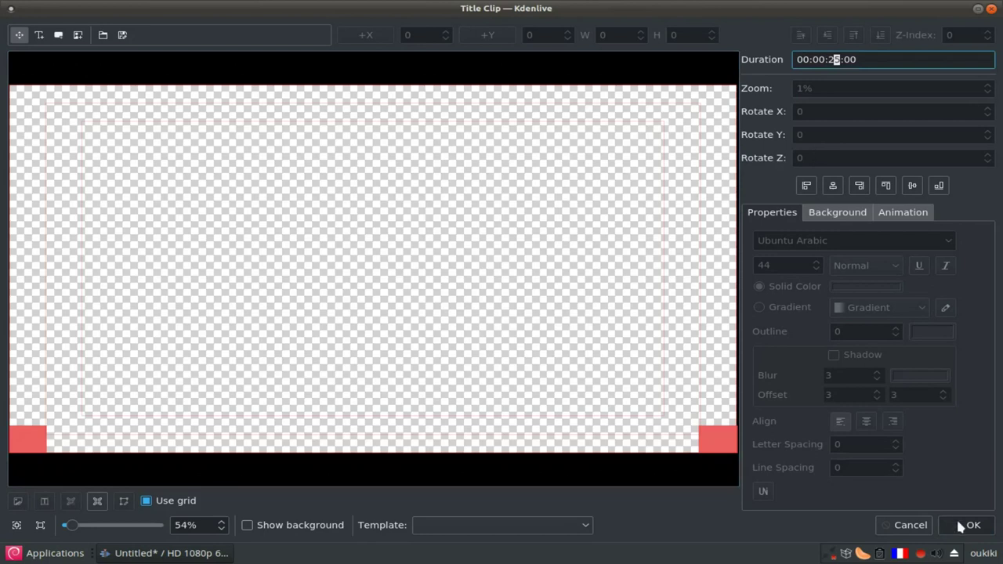
{"action": "left_click", "coordinate": [960, 527]}
{"action": "left_click_drag", "start_coordinate": [906, 219], "coordinate": [124, 418]}
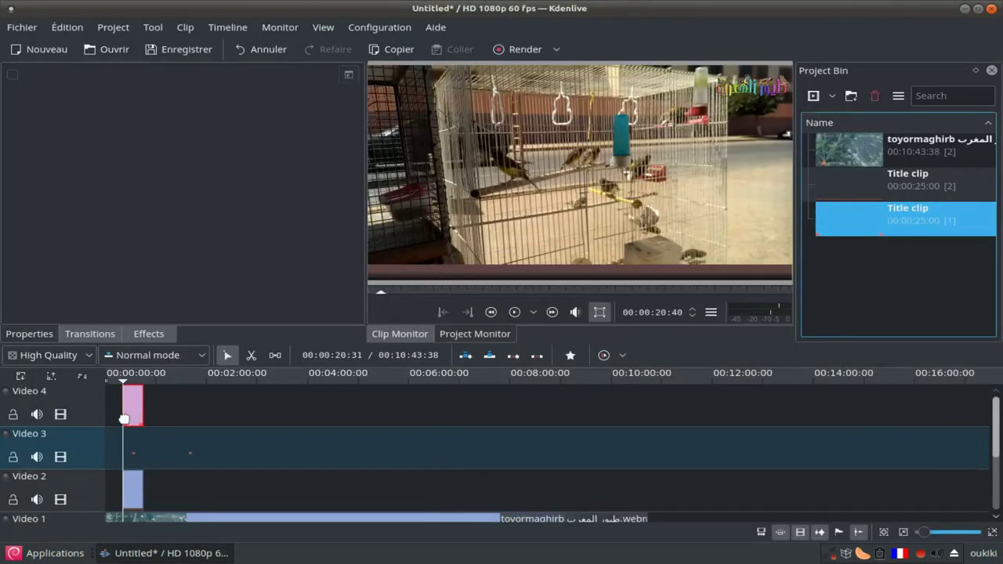
{"action": "left_click", "coordinate": [833, 95]}
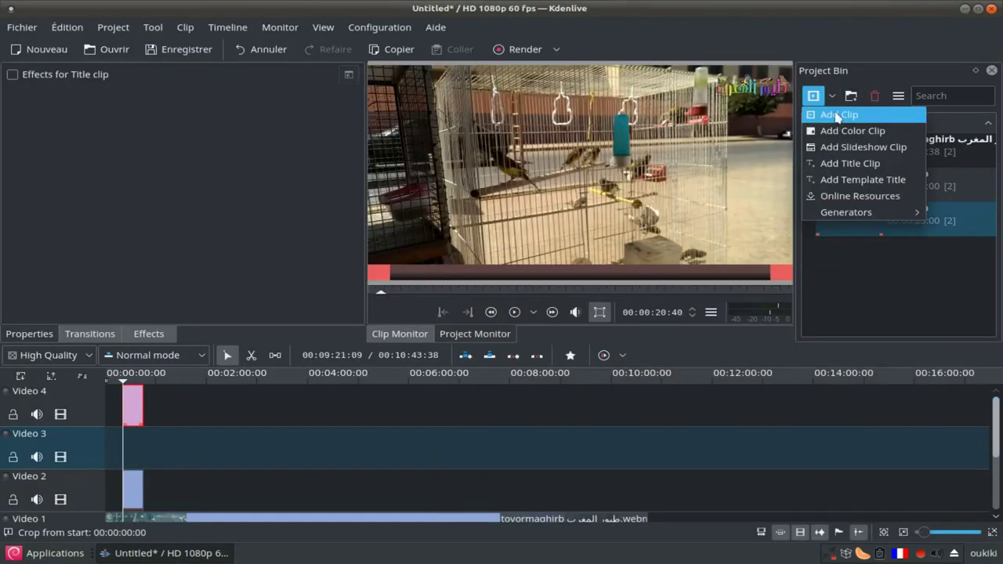
{"action": "left_click", "coordinate": [843, 165]}
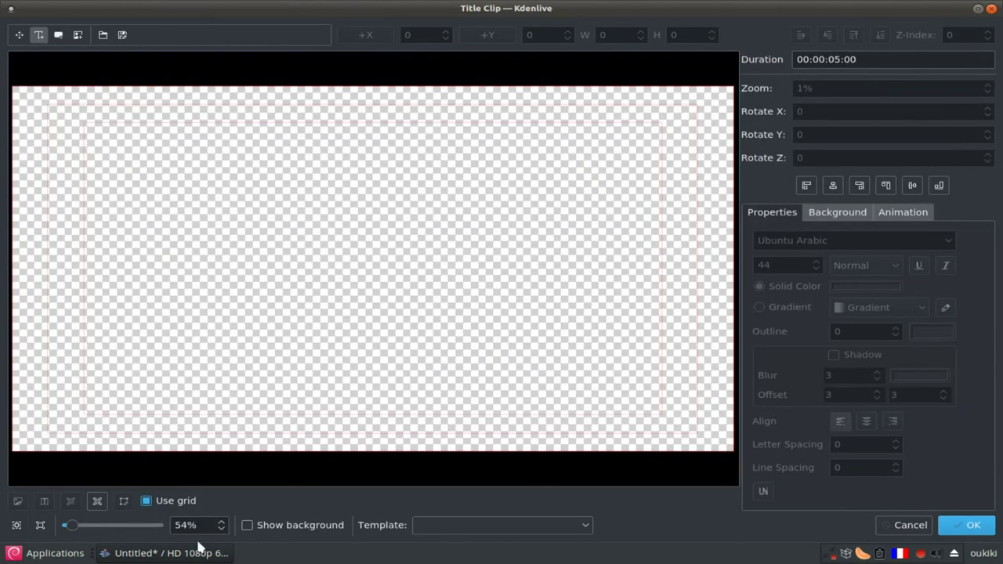
Step: Copy all the Arabic news text from Documents/text test.txt, then close the text editor
{"action": "mouse_move", "coordinate": [408, 7]}
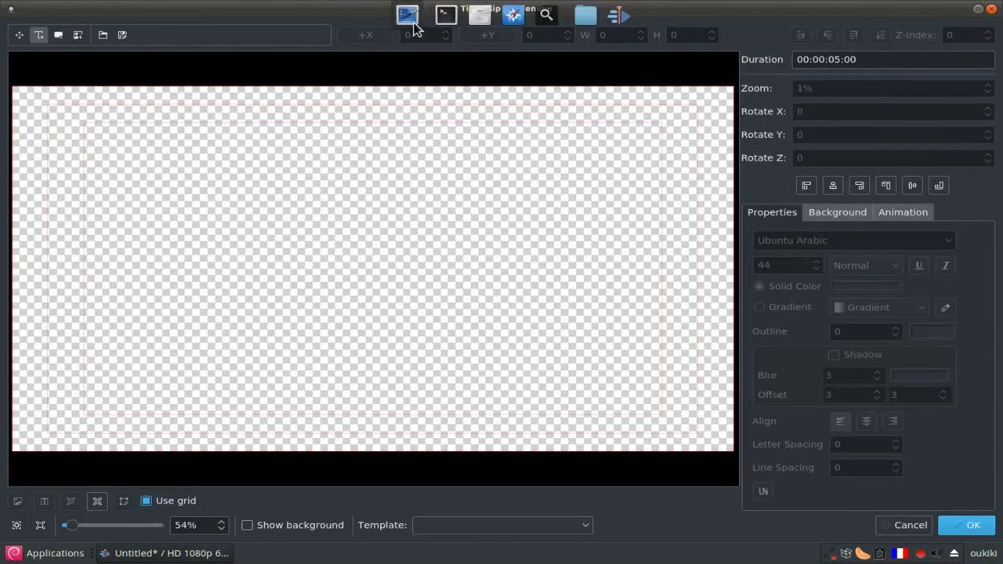
{"action": "left_click", "coordinate": [479, 13]}
{"action": "left_click", "coordinate": [58, 209]}
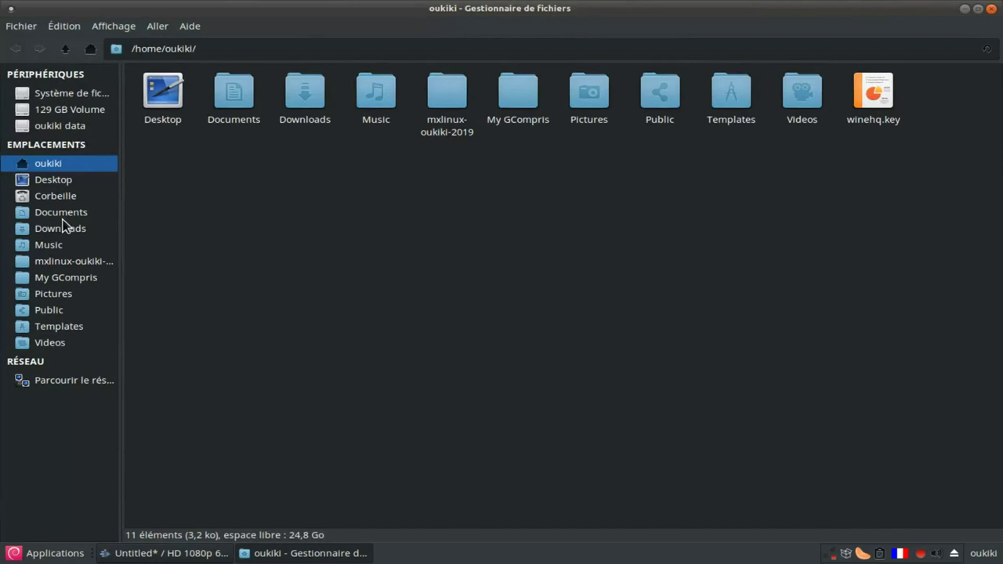
{"action": "left_click", "coordinate": [273, 206]}
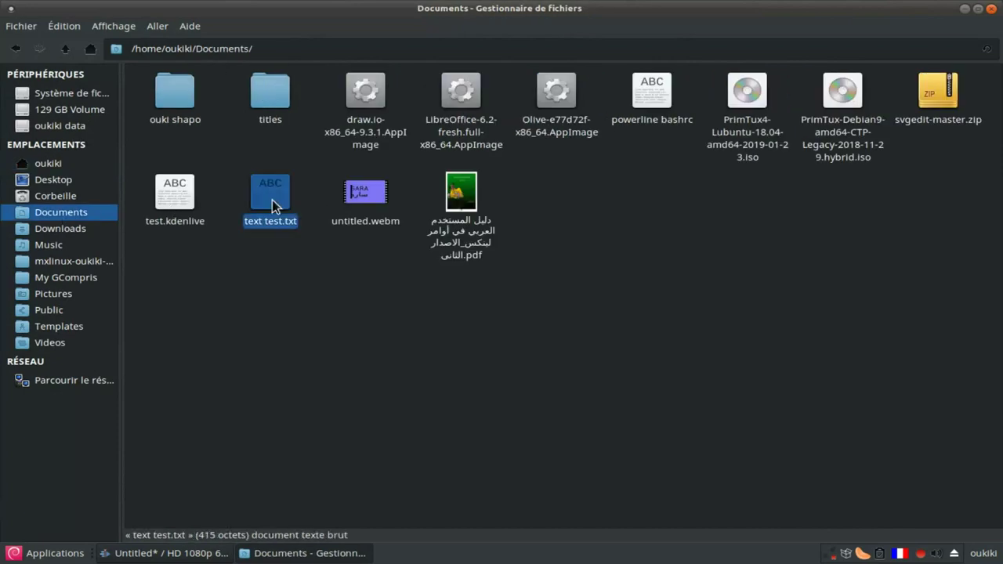
{"action": "double_click", "coordinate": [272, 199]}
{"action": "double_click", "coordinate": [405, 103]}
{"action": "key", "text": "ctrl+a"}
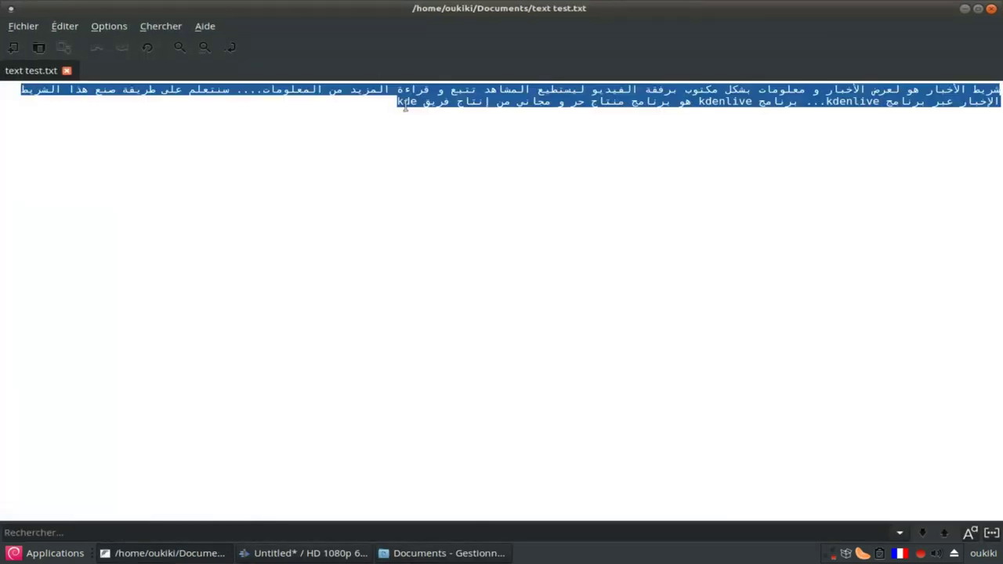
{"action": "left_click", "coordinate": [991, 14]}
Step: Paste the Arabic ticker text onto the bottom bar over the background video, positioned at X −2440
{"action": "key", "text": "alt+Tab"}
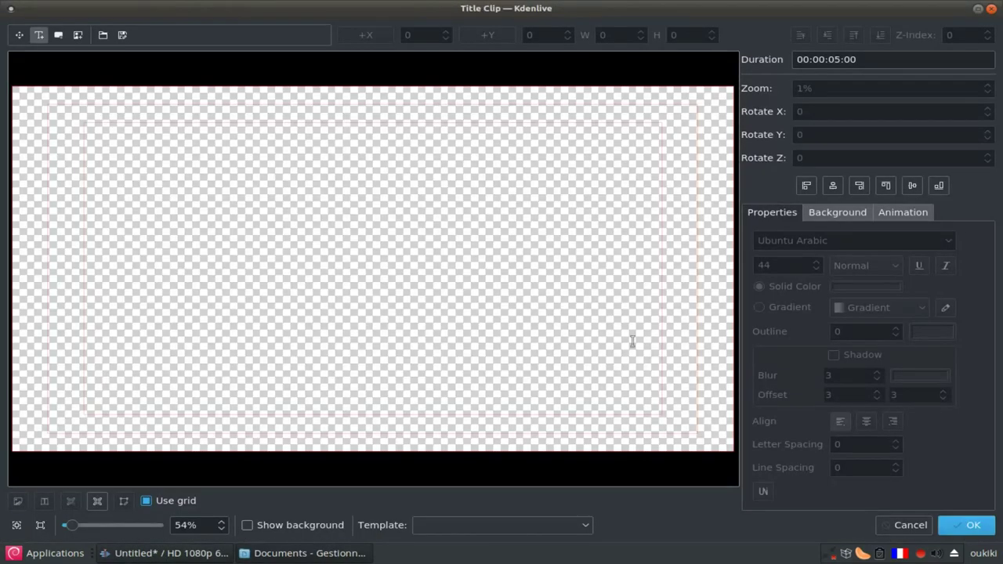
{"action": "left_click", "coordinate": [299, 529]}
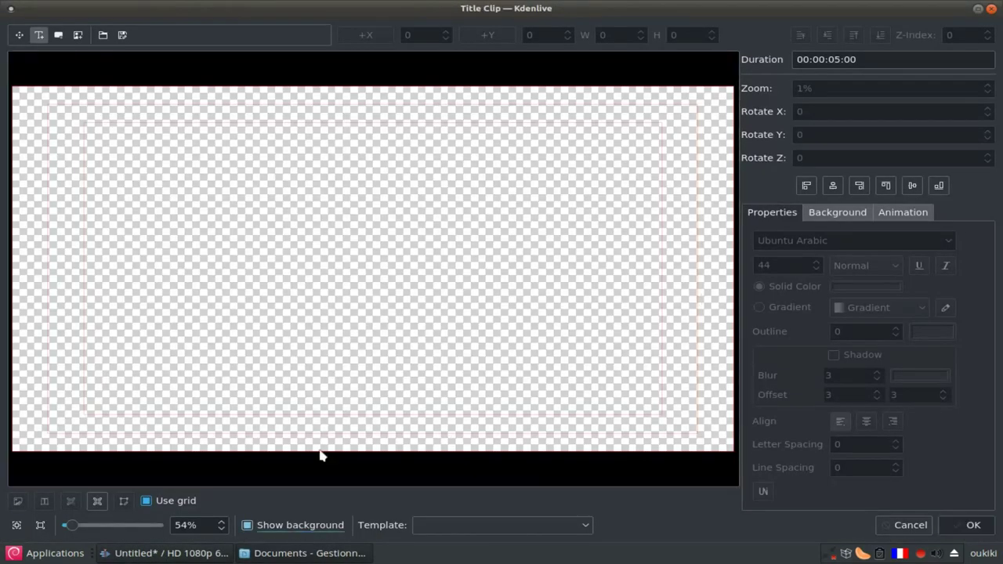
{"action": "left_click", "coordinate": [328, 431]}
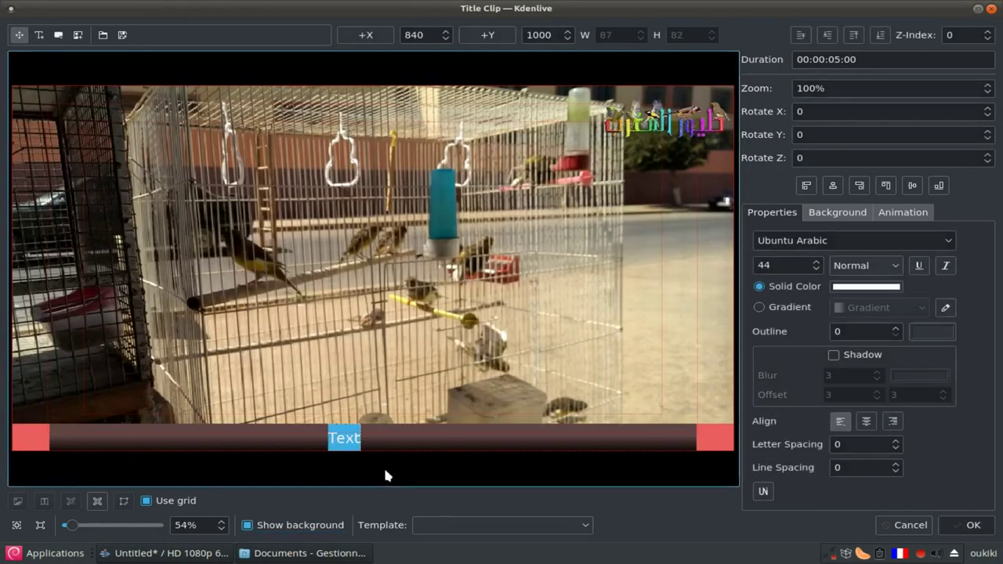
{"action": "key", "text": "ctrl+v"}
{"action": "left_click", "coordinate": [806, 186]}
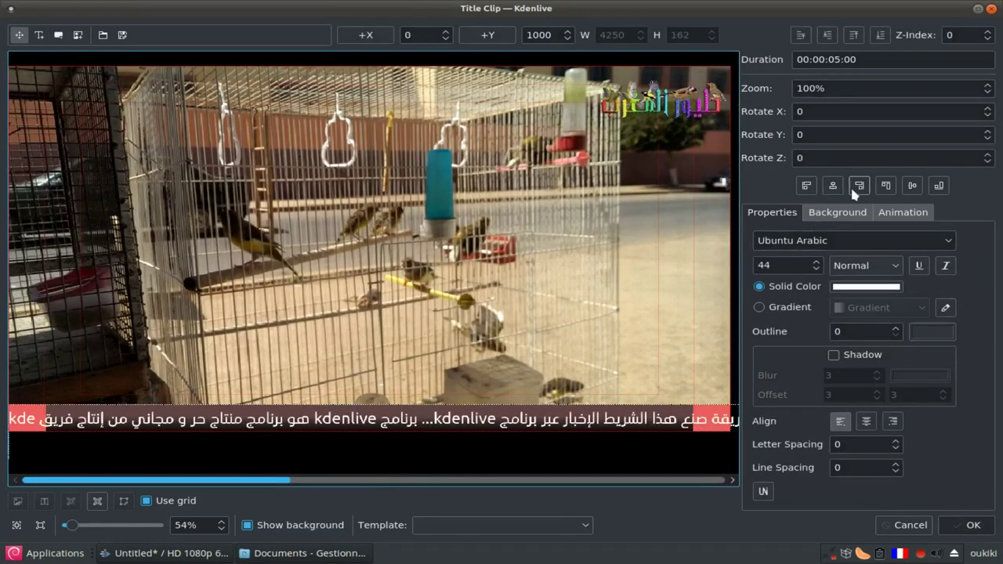
{"action": "left_click", "coordinate": [811, 188]}
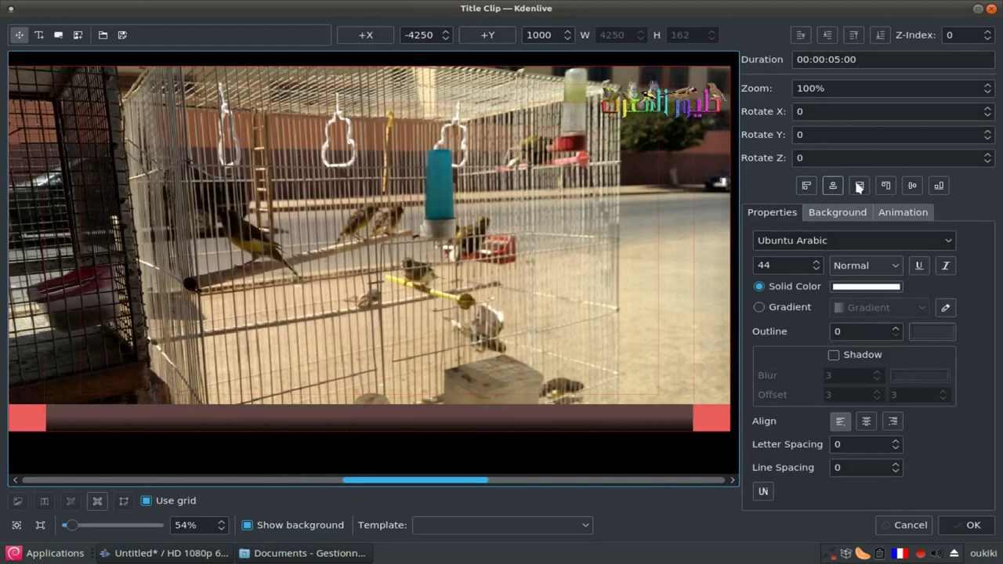
{"action": "scroll", "coordinate": [107, 433], "scroll_direction": "down", "scroll_amount": 1}
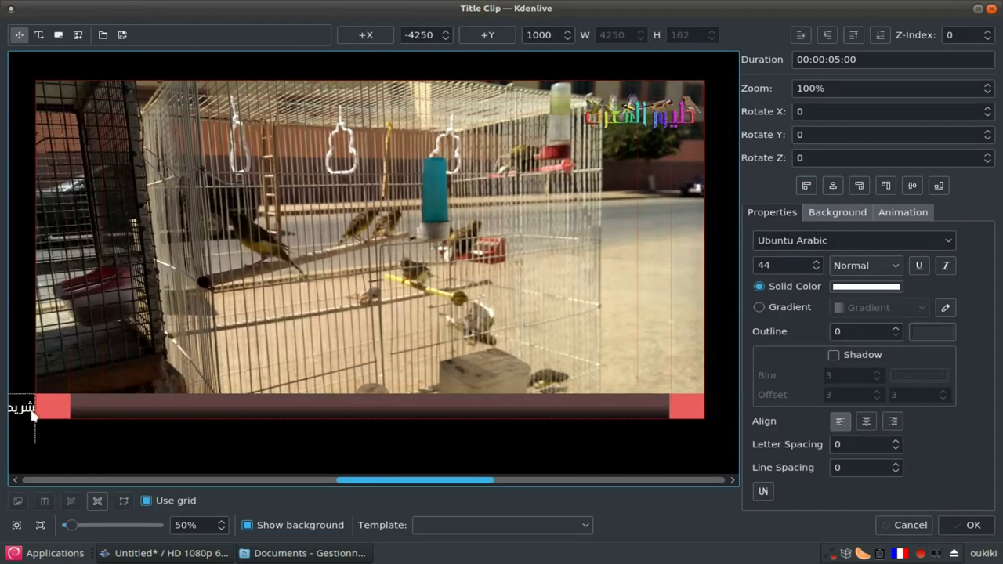
{"action": "left_click_drag", "start_coordinate": [19, 407], "coordinate": [650, 408]}
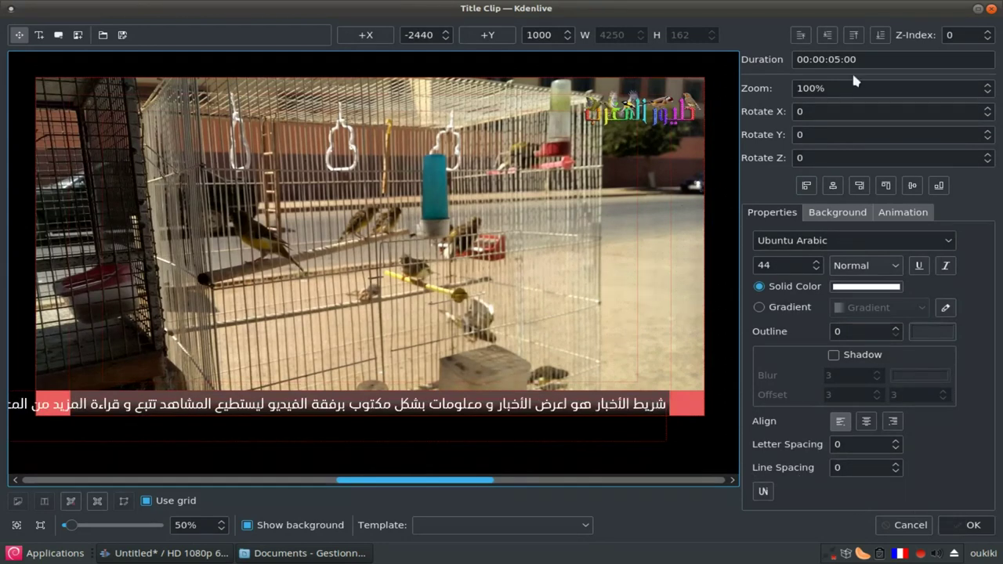
Step: Set the ticker title to 25 seconds and place its animation start frame at X 1920
{"action": "left_click", "coordinate": [832, 59]}
{"action": "type", "text": "2"}
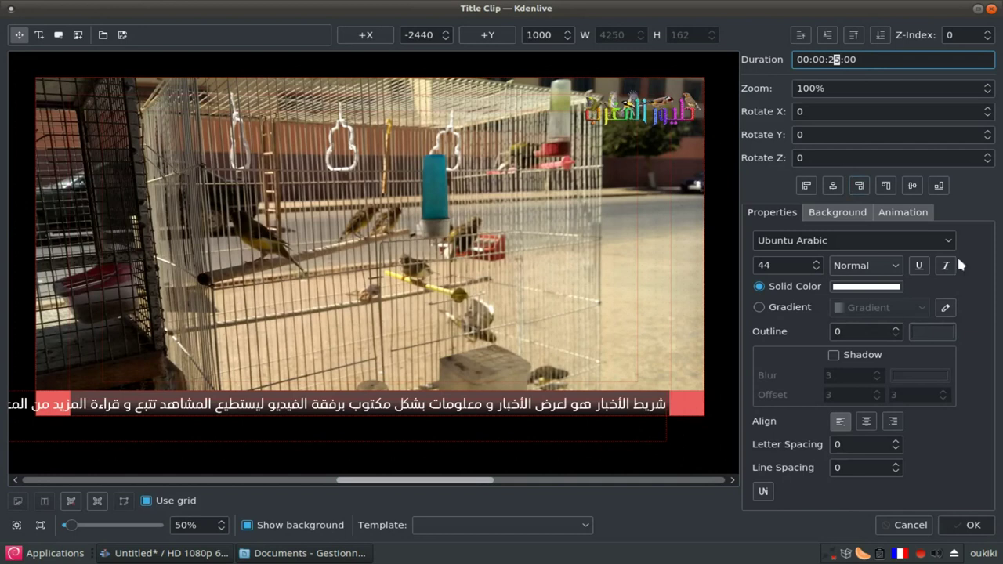
{"action": "left_click", "coordinate": [917, 219]}
{"action": "left_click", "coordinate": [816, 236]}
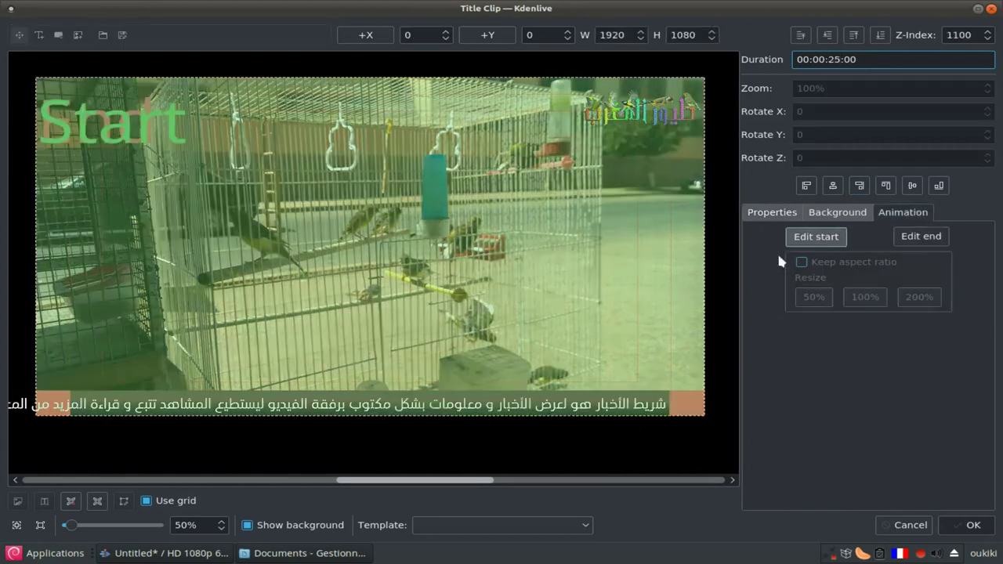
{"action": "left_click", "coordinate": [861, 185]}
{"action": "scroll", "coordinate": [611, 350], "scroll_direction": "down", "scroll_amount": 2}
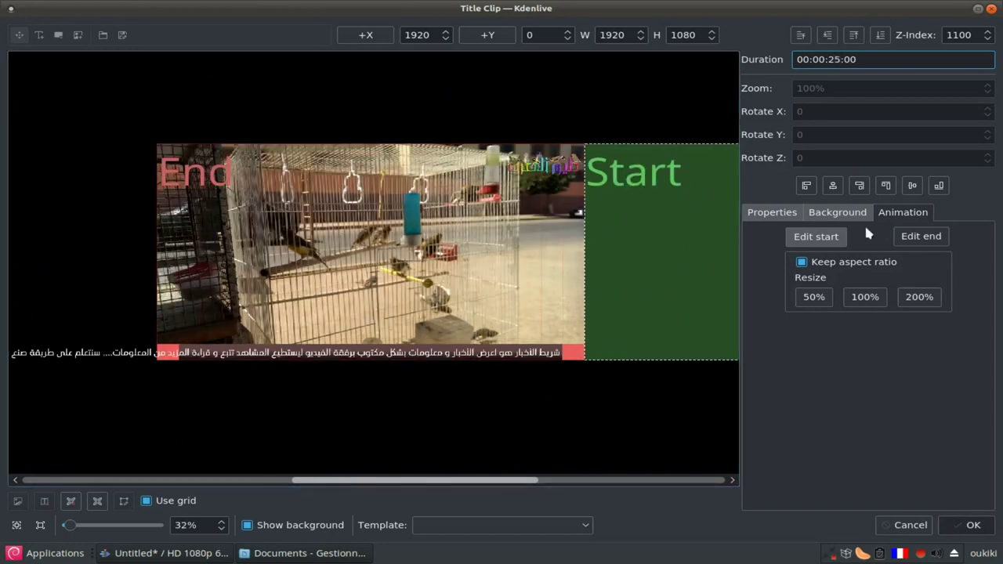
Step: Move the animation end frame to X −4281, Y 0 so the ticker scrolls left
{"action": "left_click", "coordinate": [921, 236]}
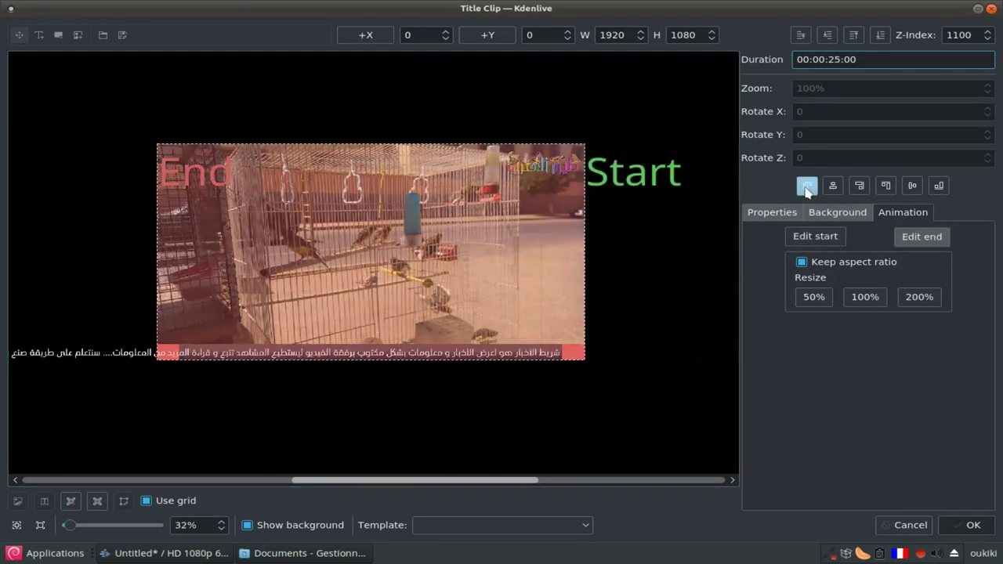
{"action": "left_click", "coordinate": [806, 185]}
{"action": "scroll", "coordinate": [344, 303], "scroll_direction": "down", "scroll_amount": 1}
{"action": "scroll", "coordinate": [345, 303], "scroll_direction": "down", "scroll_amount": 1}
{"action": "scroll", "coordinate": [345, 304], "scroll_direction": "down", "scroll_amount": 2}
{"action": "left_click_drag", "start_coordinate": [134, 291], "coordinate": [2, 296]}
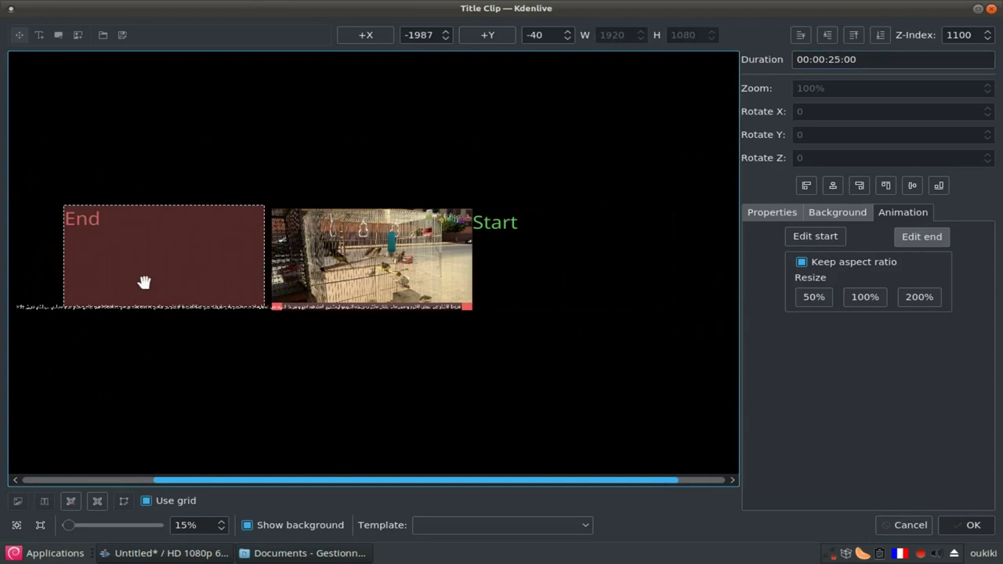
{"action": "scroll", "coordinate": [213, 424], "scroll_direction": "down", "scroll_amount": 1}
{"action": "scroll", "coordinate": [213, 424], "scroll_direction": "down", "scroll_amount": 1}
{"action": "left_click_drag", "start_coordinate": [107, 275], "coordinate": [91, 293]}
{"action": "scroll", "coordinate": [76, 313], "scroll_direction": "up", "scroll_amount": 2}
{"action": "scroll", "coordinate": [76, 313], "scroll_direction": "up", "scroll_amount": 1}
{"action": "mouse_move", "coordinate": [185, 296]}
{"action": "left_mouse_down"}
{"action": "mouse_move", "coordinate": [161, 274]}
{"action": "mouse_move", "coordinate": [139, 279]}
{"action": "left_mouse_up"}
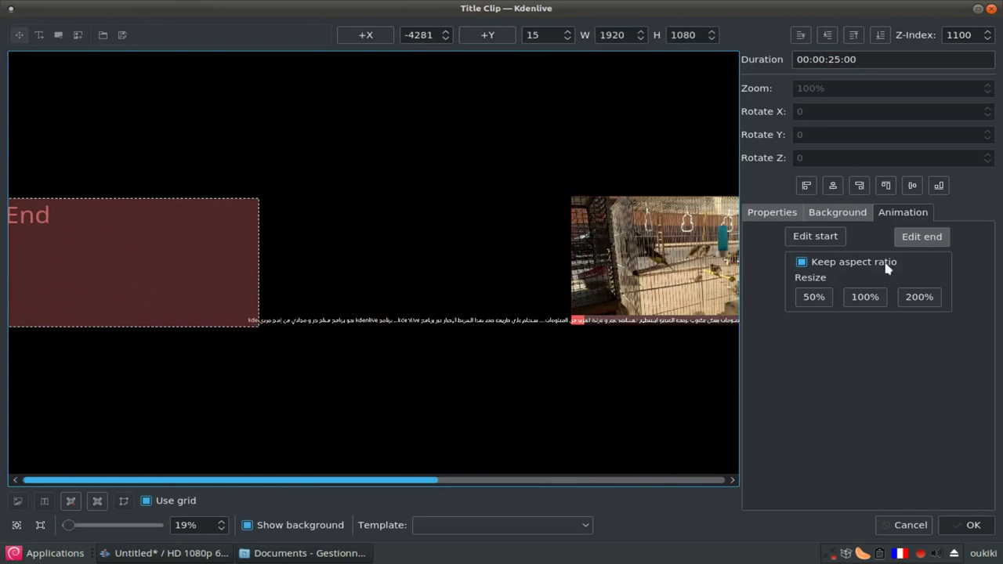
{"action": "left_click", "coordinate": [912, 186]}
{"action": "scroll", "coordinate": [246, 303], "scroll_direction": "up", "scroll_amount": 1}
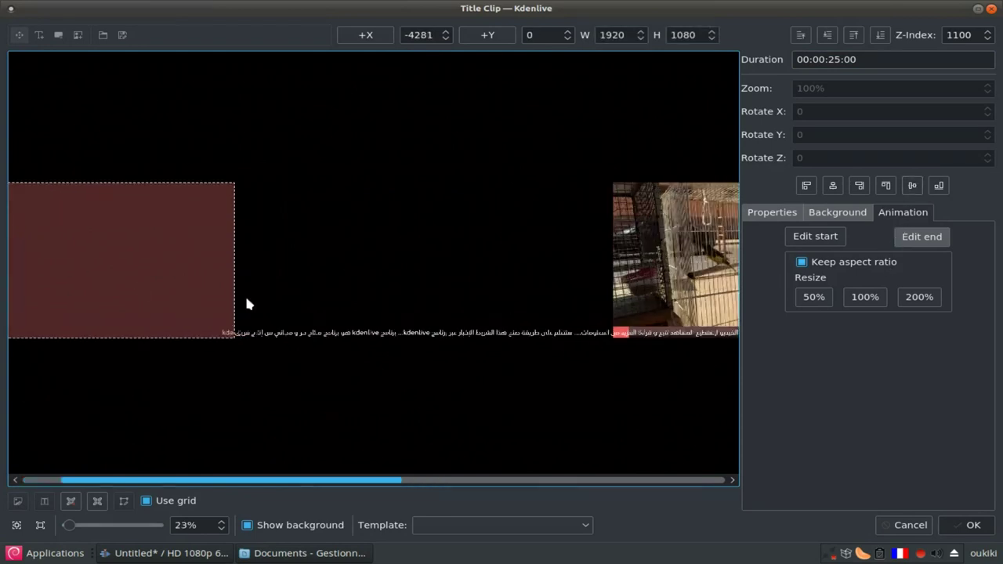
{"action": "scroll", "coordinate": [216, 317], "scroll_direction": "up", "scroll_amount": 1}
{"action": "scroll", "coordinate": [215, 317], "scroll_direction": "down", "scroll_amount": 1}
{"action": "scroll", "coordinate": [503, 405], "scroll_direction": "down", "scroll_amount": 3}
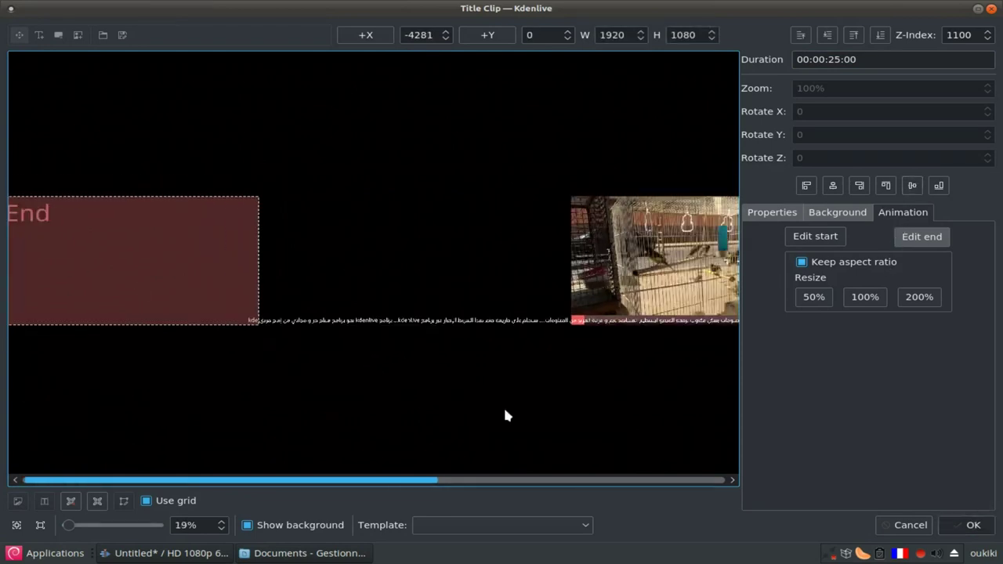
{"action": "scroll", "coordinate": [505, 403], "scroll_direction": "up", "scroll_amount": 1}
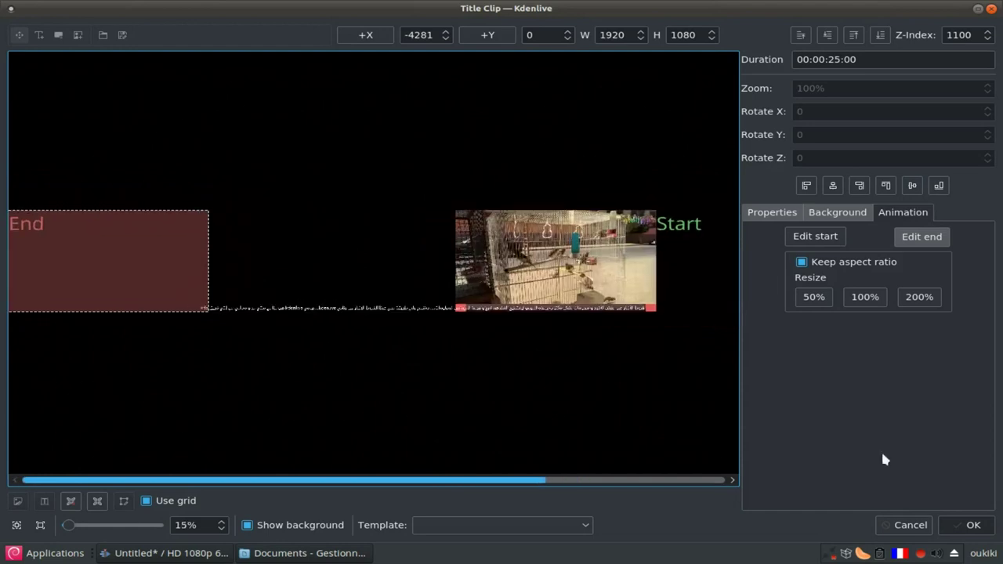
Step: Save the ticker title and lay roughly 8:52-long title clips across Video 2 and Video 4
{"action": "left_click", "coordinate": [972, 525]}
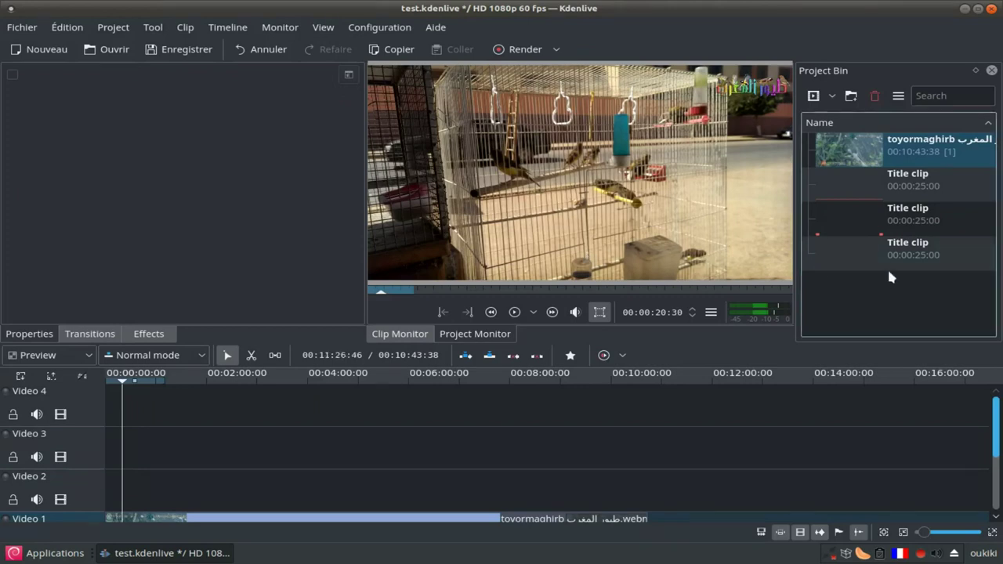
{"action": "left_click_drag", "start_coordinate": [901, 197], "coordinate": [126, 496]}
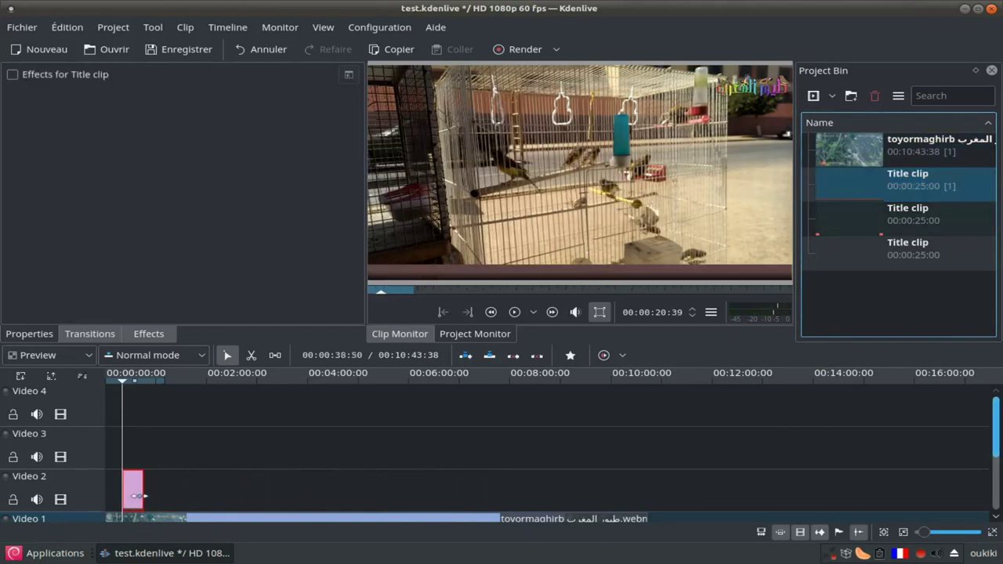
{"action": "left_click_drag", "start_coordinate": [146, 498], "coordinate": [570, 510]}
{"action": "mouse_move", "coordinate": [848, 229]}
{"action": "left_mouse_down"}
{"action": "mouse_move", "coordinate": [133, 413]}
{"action": "mouse_move", "coordinate": [570, 431]}
{"action": "left_mouse_up"}
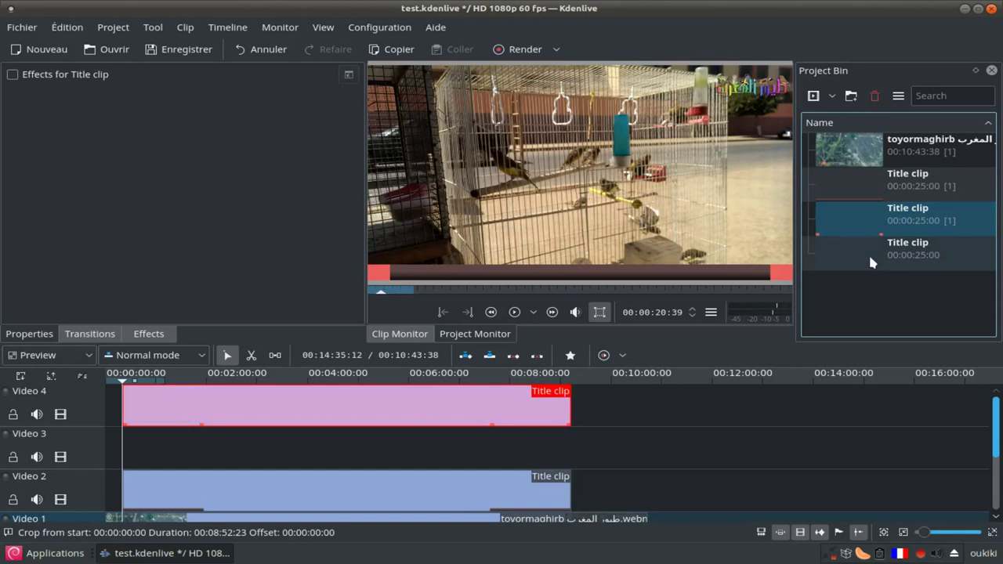
Step: Place four back-to-back copies of the Arabic ticker title at the start of Video 3
{"action": "left_click_drag", "start_coordinate": [870, 258], "coordinate": [132, 449]}
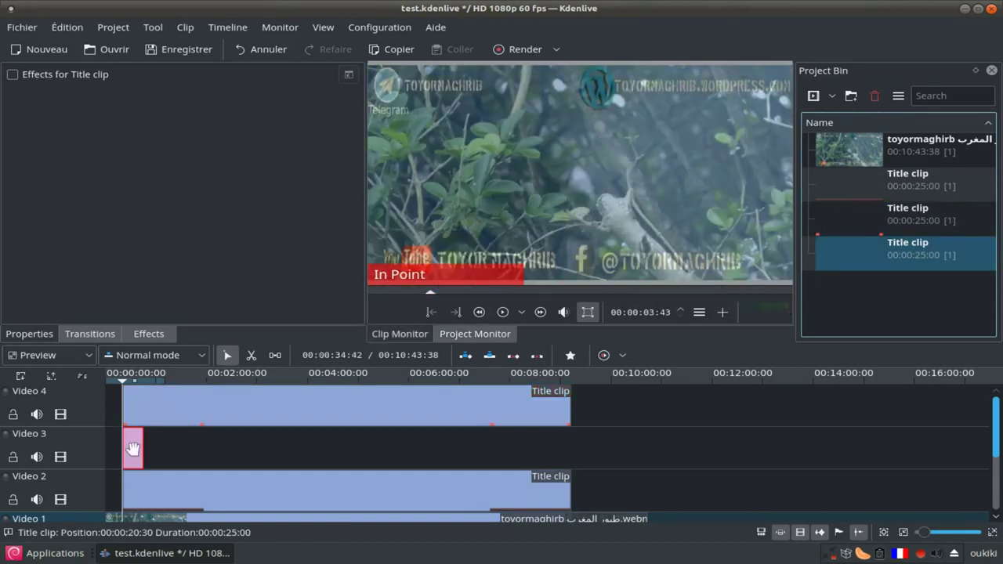
{"action": "left_click", "coordinate": [875, 240]}
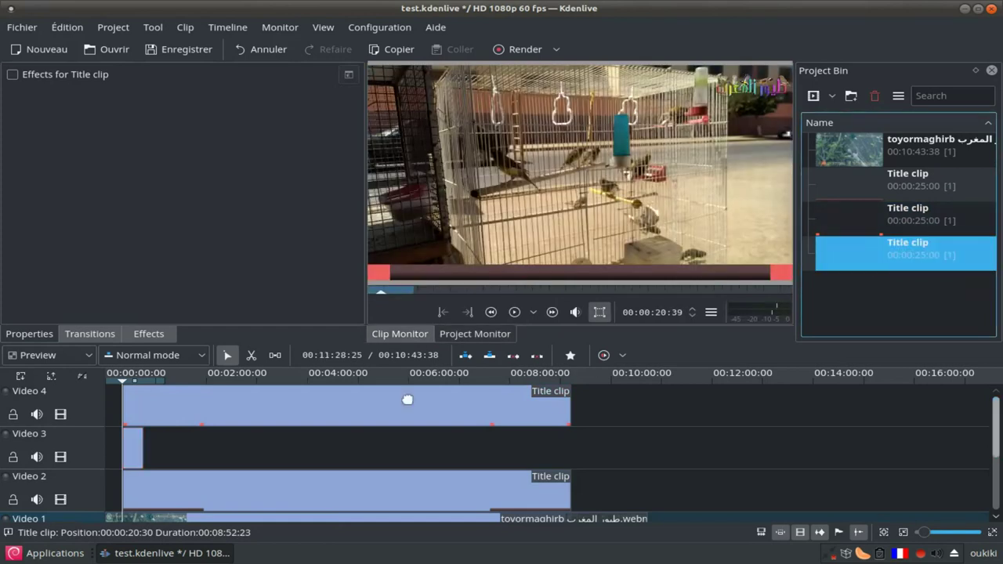
{"action": "left_click_drag", "start_coordinate": [407, 399], "coordinate": [123, 458]}
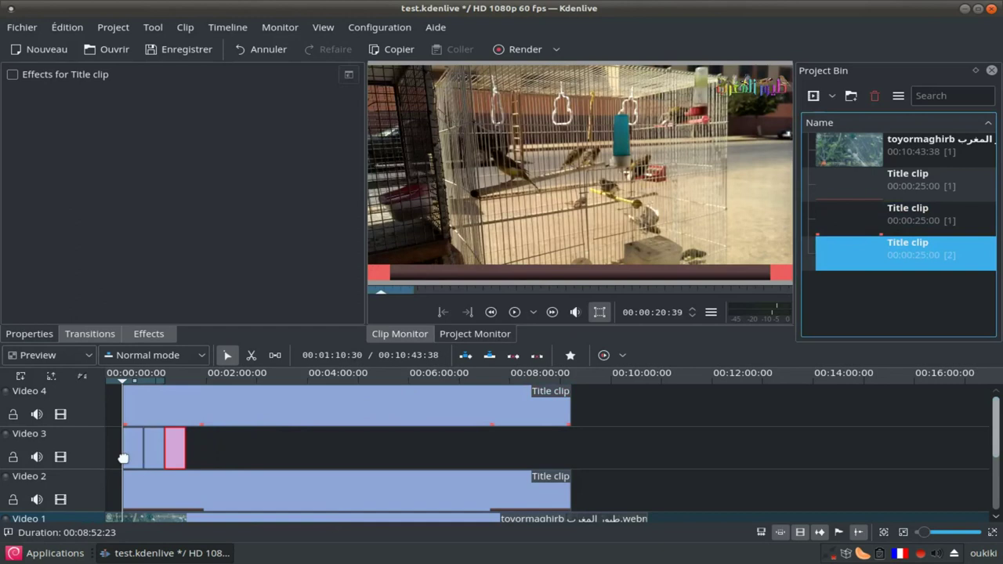
{"action": "key", "text": "b"}
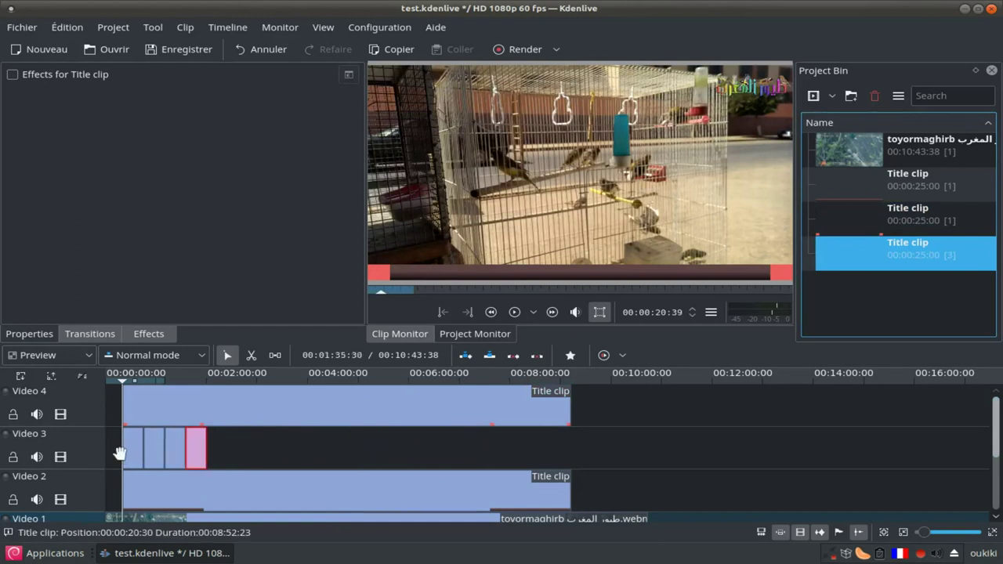
{"action": "key", "text": "b"}
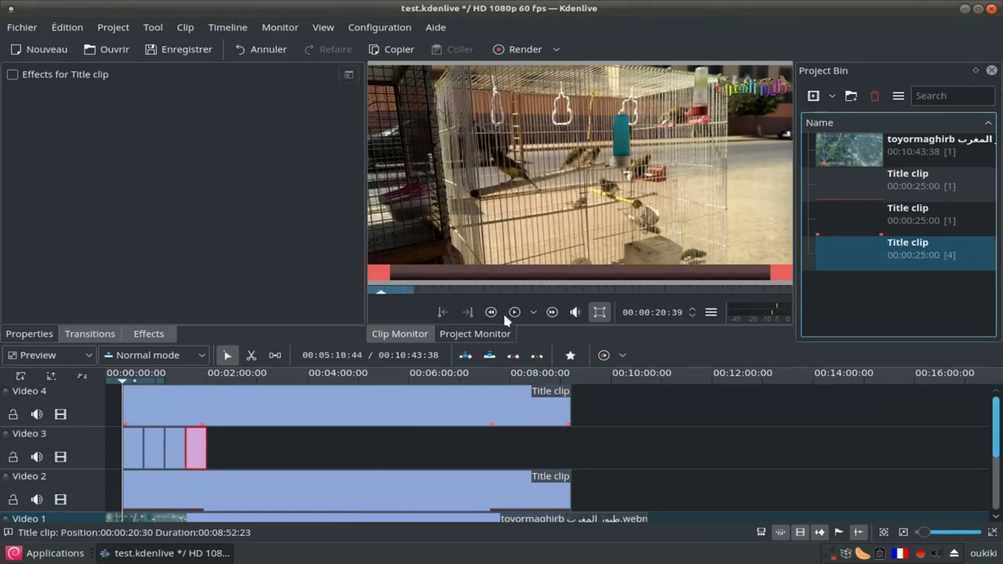
{"action": "left_click", "coordinate": [509, 310]}
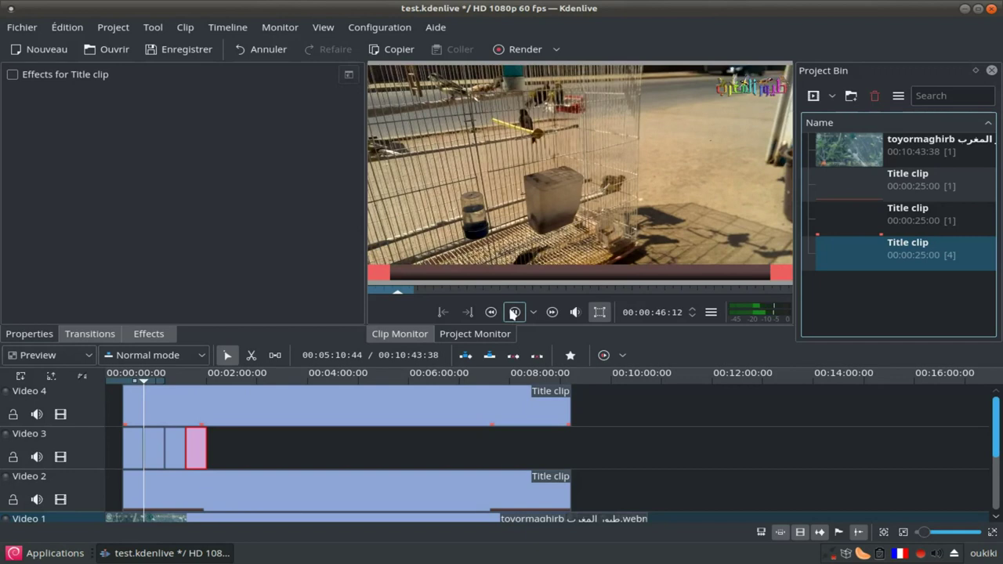
Step: In the Rendering dialog, switch the timeline preview quality to High Quality
{"action": "left_click", "coordinate": [518, 49]}
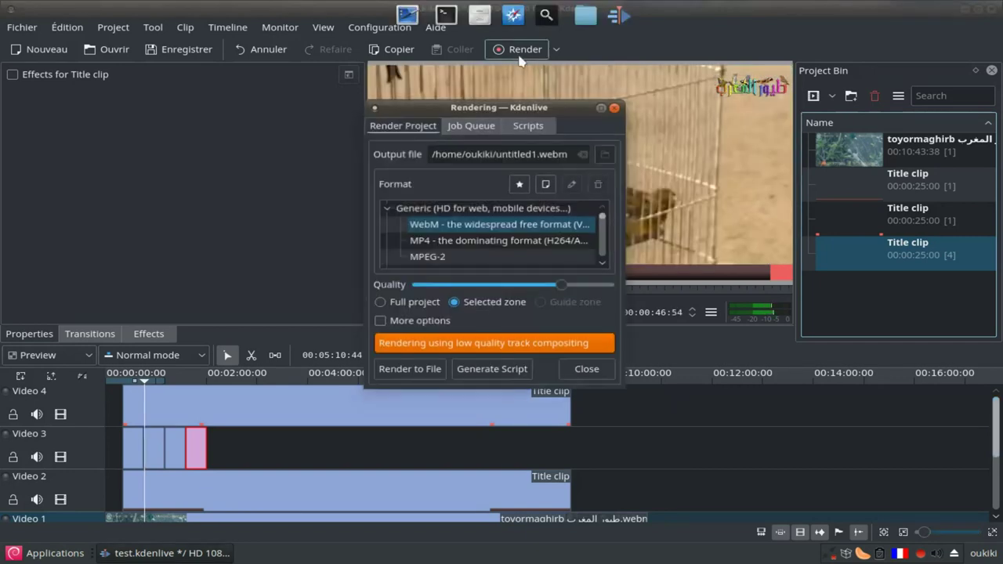
{"action": "left_click", "coordinate": [17, 358]}
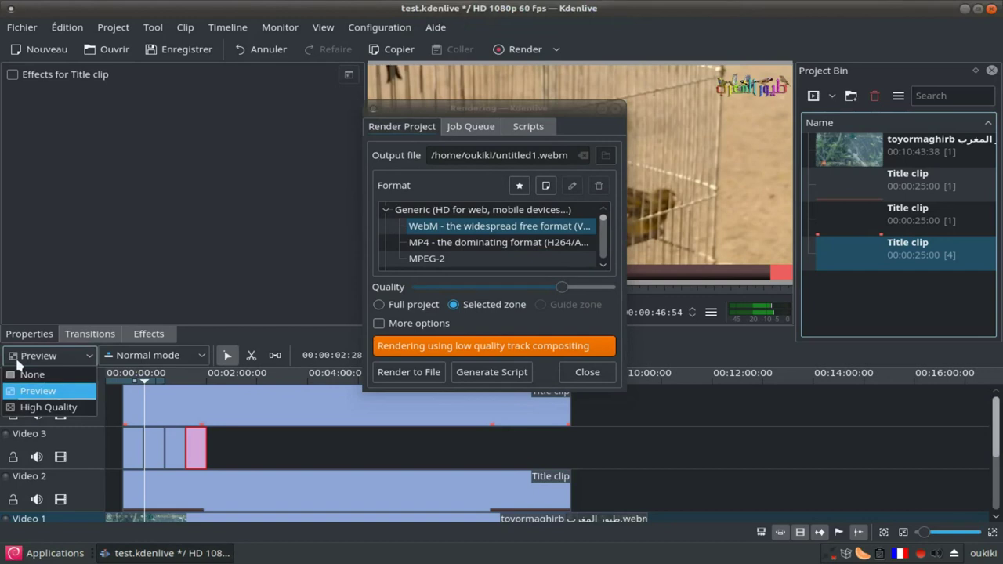
{"action": "left_click", "coordinate": [49, 407]}
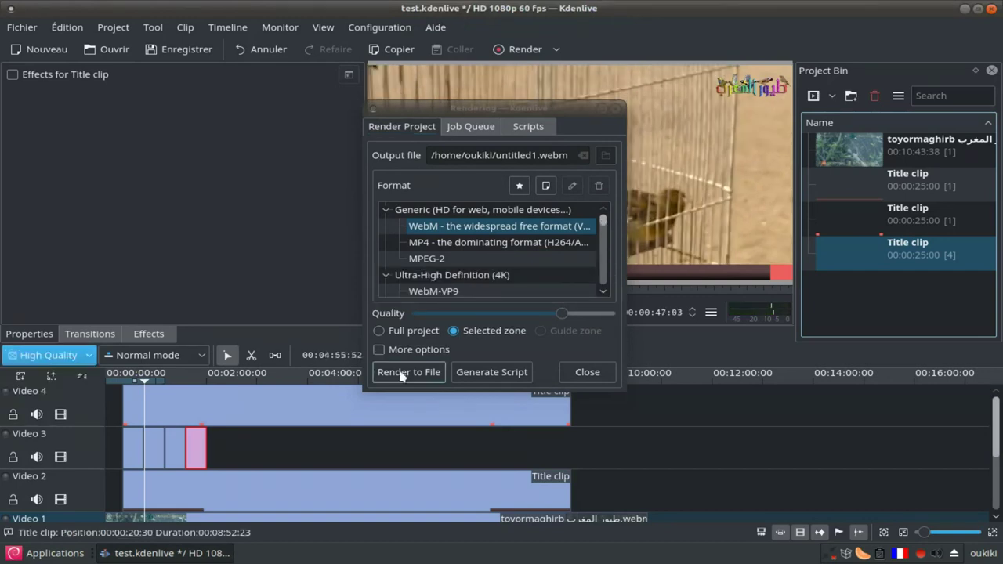